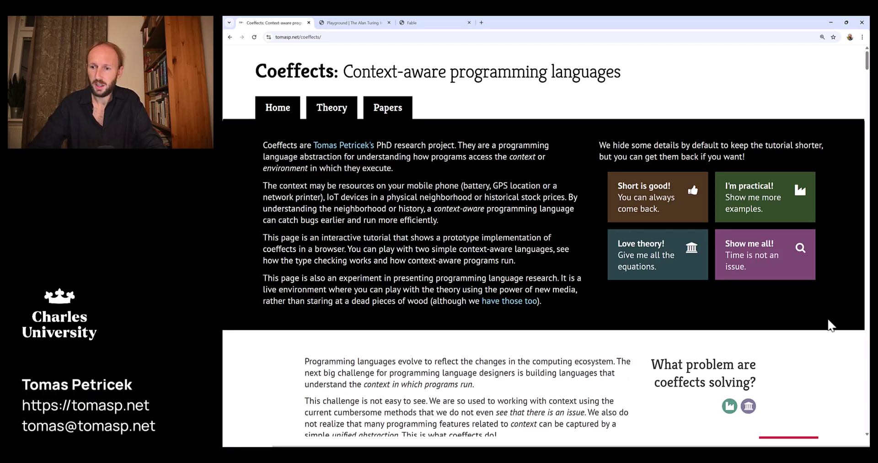
- Scroll down to the Implicit parameters playground, which shows the ?fst + ?snd snippet
{"action": "scroll", "coordinate": [830, 326], "scroll_direction": "down", "scroll_amount": 6}
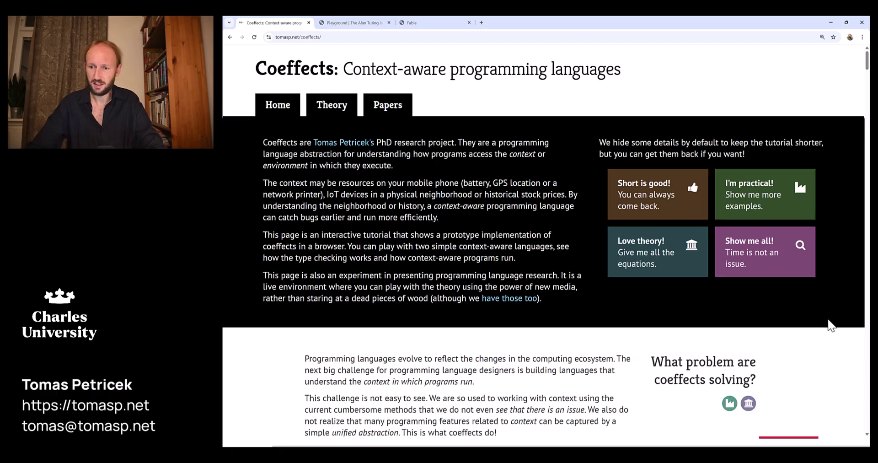
{"action": "scroll", "coordinate": [830, 326], "scroll_direction": "down", "scroll_amount": 3}
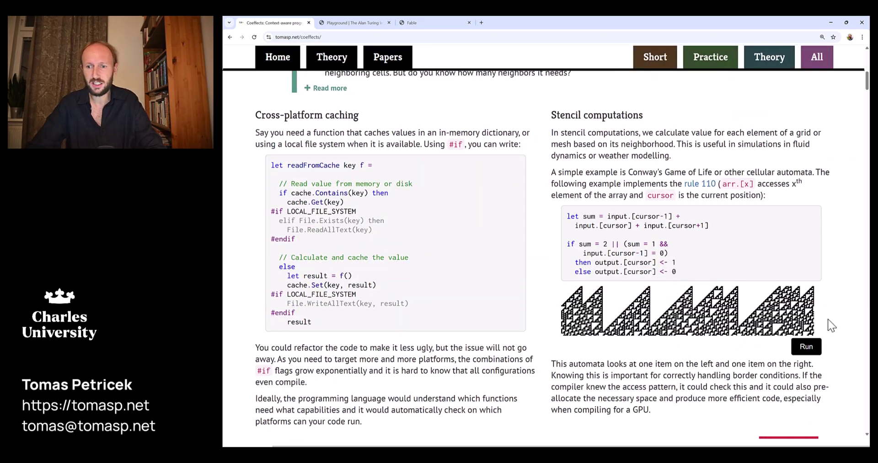
{"action": "scroll", "coordinate": [830, 325], "scroll_direction": "down", "scroll_amount": 7}
{"action": "scroll", "coordinate": [828, 319], "scroll_direction": "down", "scroll_amount": 15}
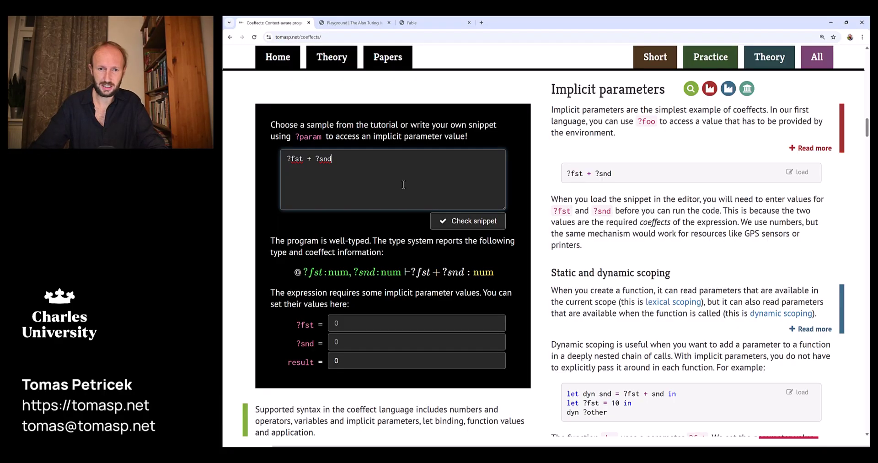
- Change the snippet to 10 + ?fst, type-check it, and try ?fst = 32
{"action": "key", "text": "Home"}
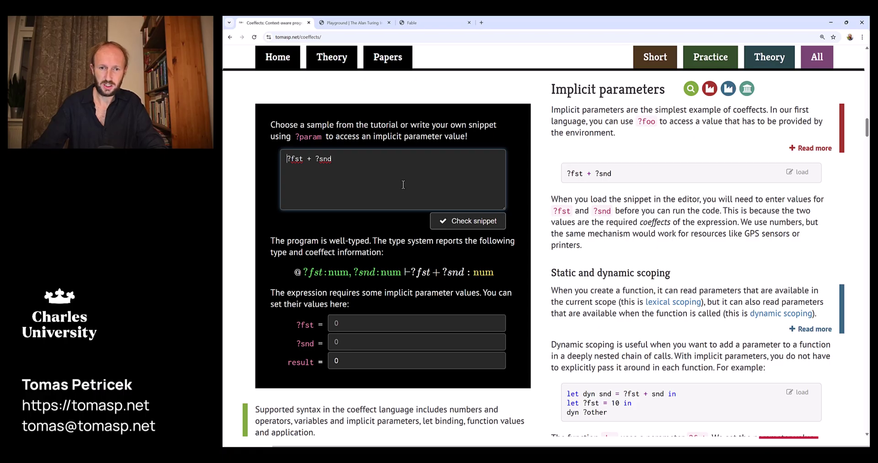
{"action": "type", "text": "10 +"}
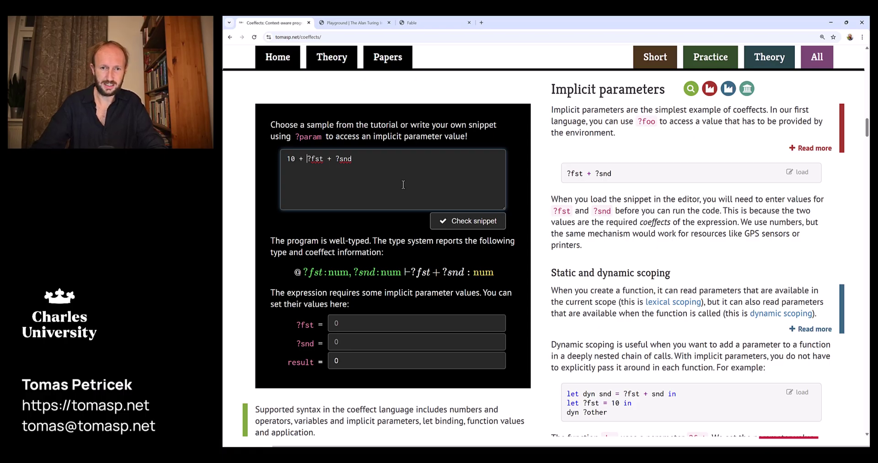
{"action": "key", "text": "Right"}
{"action": "key", "text": "shift+End"}
{"action": "key", "text": "BackSpace"}
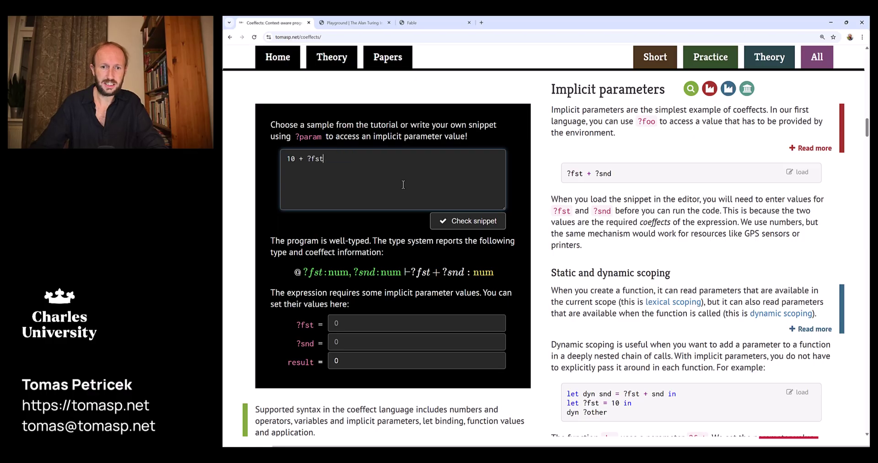
{"action": "left_click", "coordinate": [488, 224]}
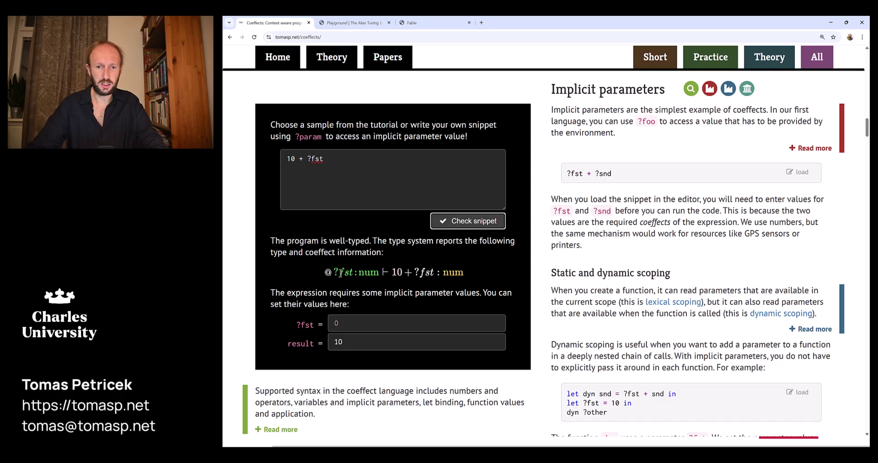
{"action": "left_click", "coordinate": [364, 322]}
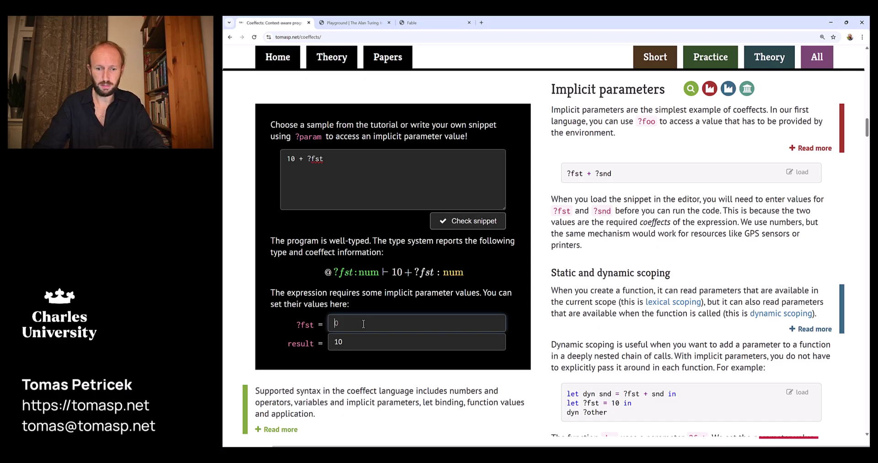
{"action": "type", "text": "32"}
{"action": "key", "text": "Tab"}
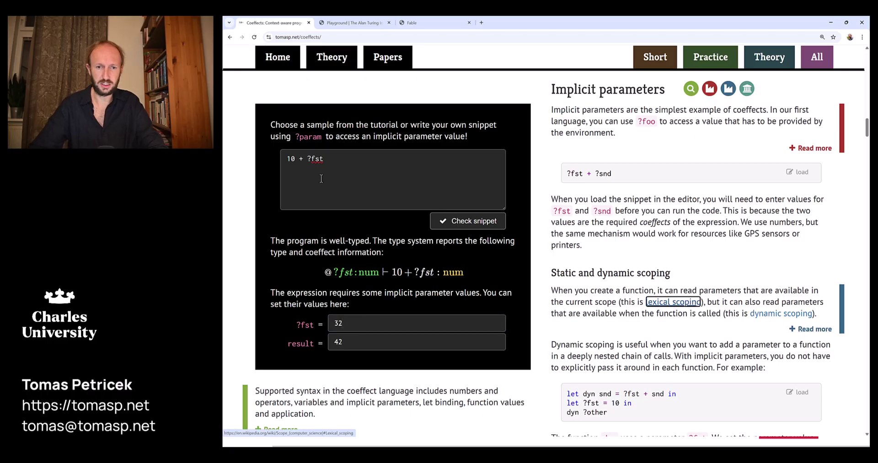
- Restore + ?snd to make 10 + ?fst + ?snd, type-check it, and set ?fst to 40
{"action": "left_click", "coordinate": [338, 154]}
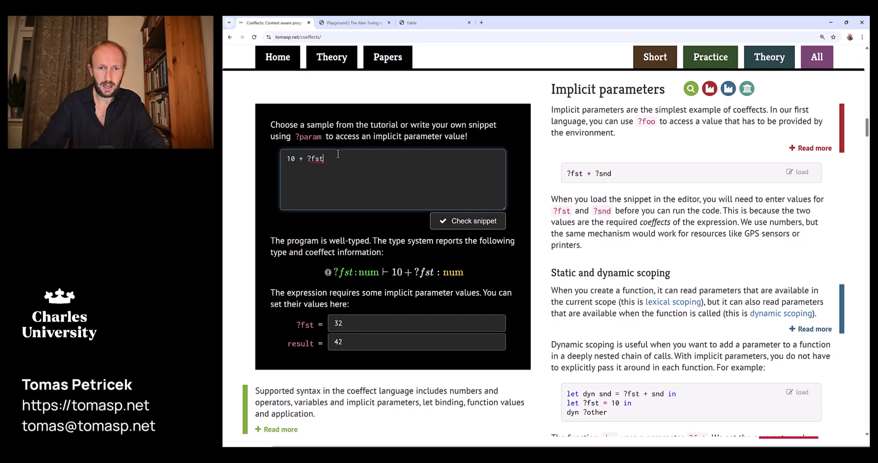
{"action": "type", "text": "+ ?snd"}
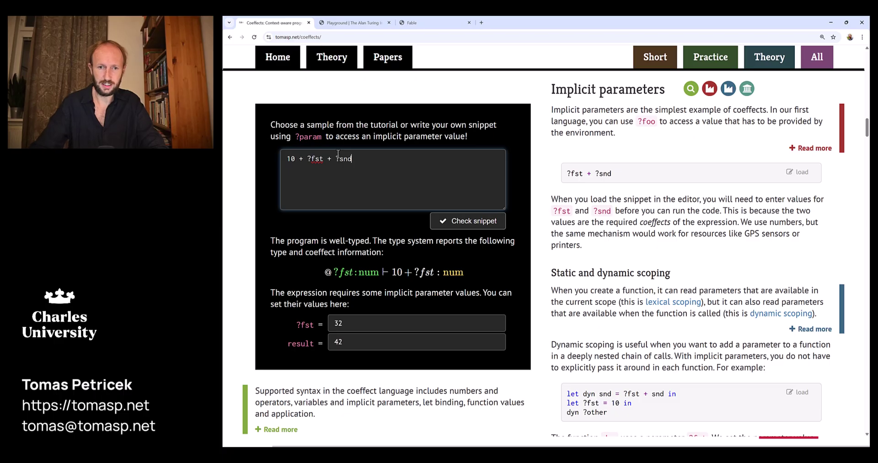
{"action": "left_click", "coordinate": [467, 223]}
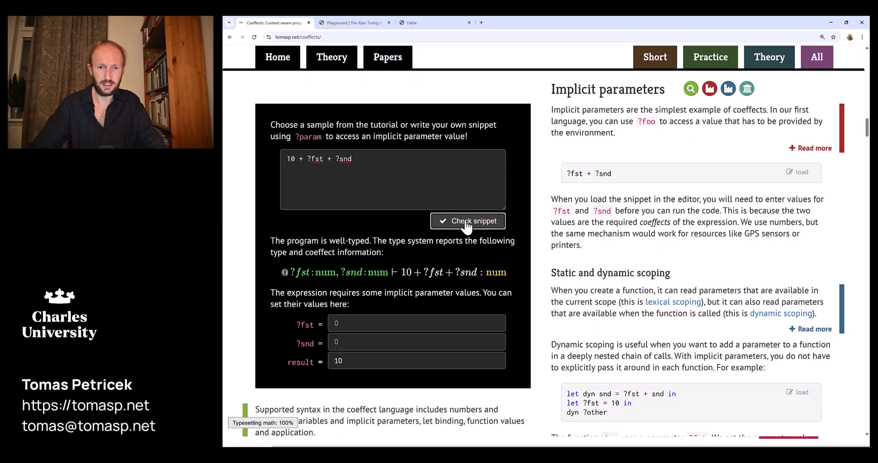
{"action": "left_click", "coordinate": [351, 325]}
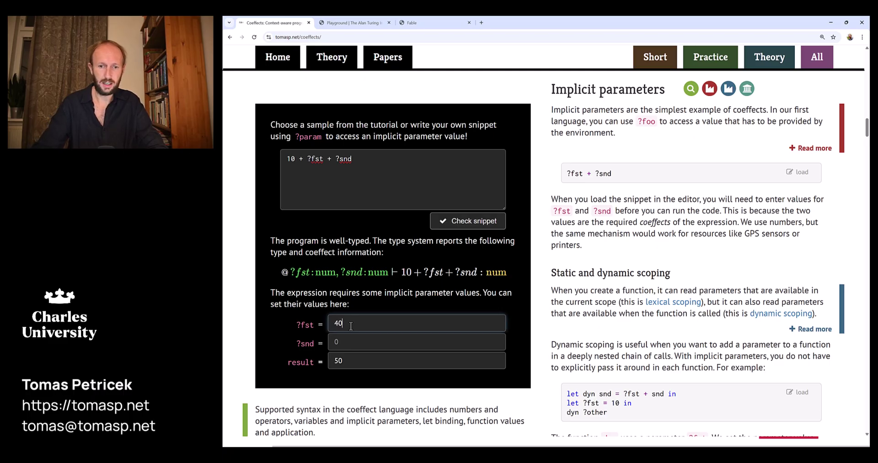
{"action": "type", "text": "40"}
{"action": "key", "text": "Tab"}
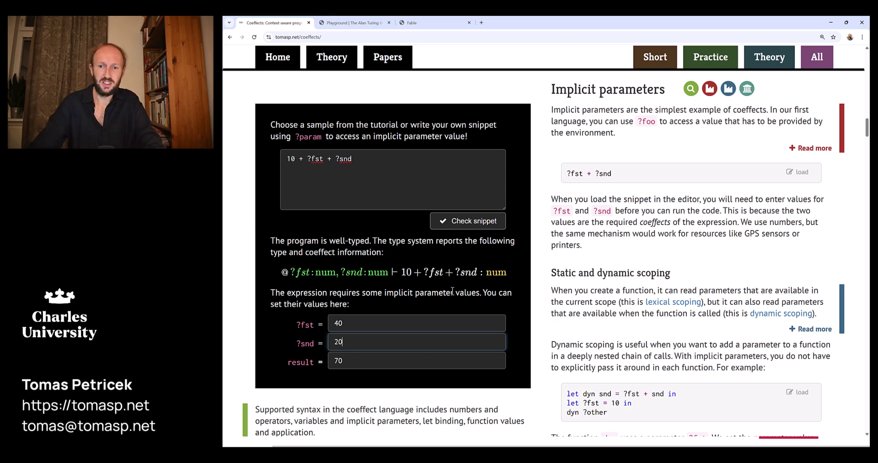
- Go to the Interactive dataflow programs demo, zoom out, and place the caret in its x + y code
{"action": "scroll", "coordinate": [520, 323], "scroll_direction": "down", "scroll_amount": 15}
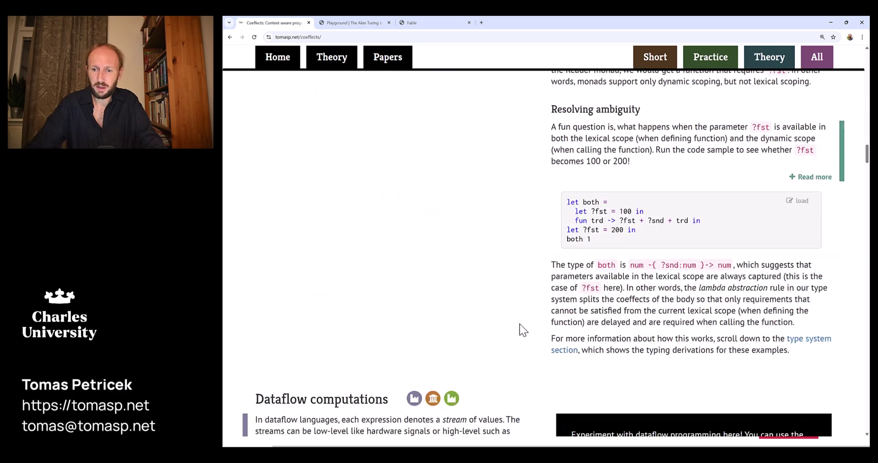
{"action": "scroll", "coordinate": [519, 323], "scroll_direction": "down", "scroll_amount": 3}
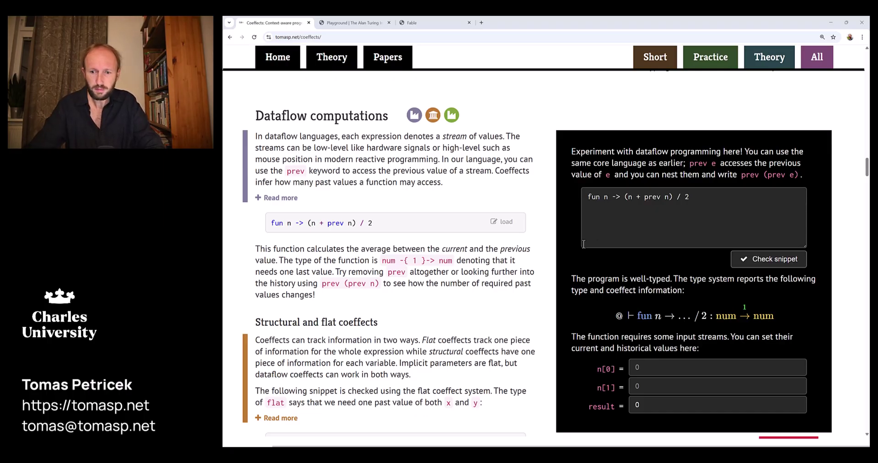
{"action": "scroll", "coordinate": [583, 244], "scroll_direction": "down", "scroll_amount": 15}
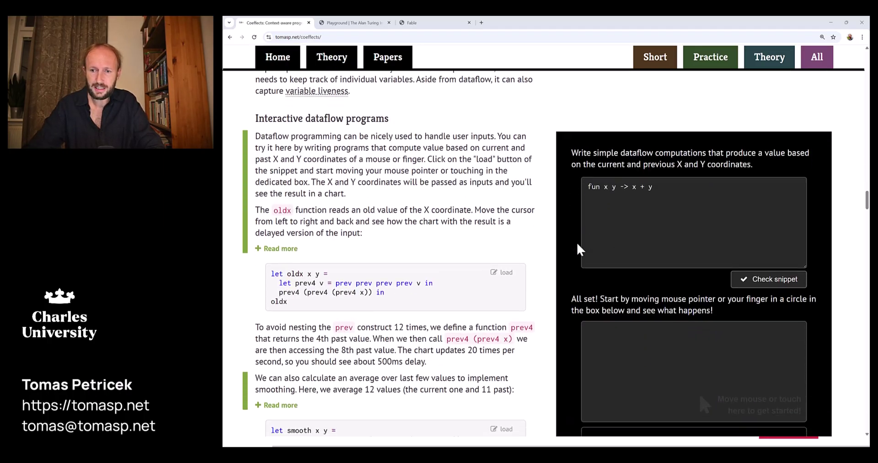
{"action": "scroll", "coordinate": [577, 244], "scroll_direction": "down", "scroll_amount": 2}
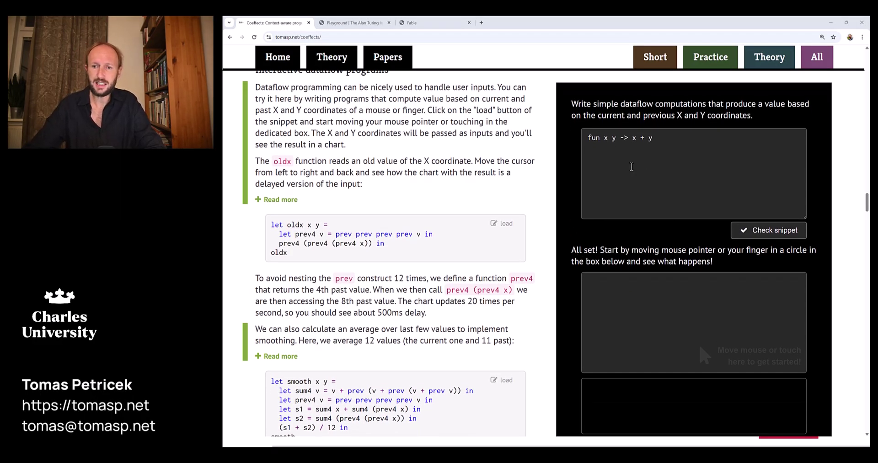
{"action": "left_click", "coordinate": [631, 167]}
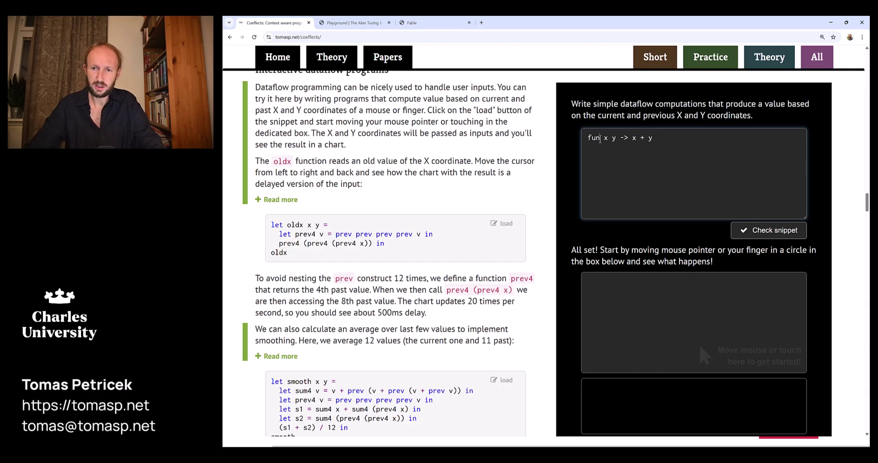
{"action": "left_click", "coordinate": [676, 264]}
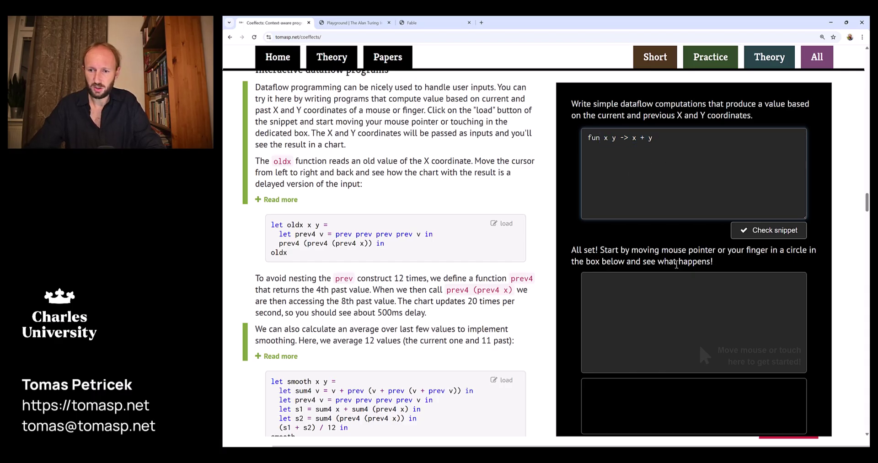
{"action": "scroll", "coordinate": [677, 293], "scroll_direction": "down", "scroll_amount": 1}
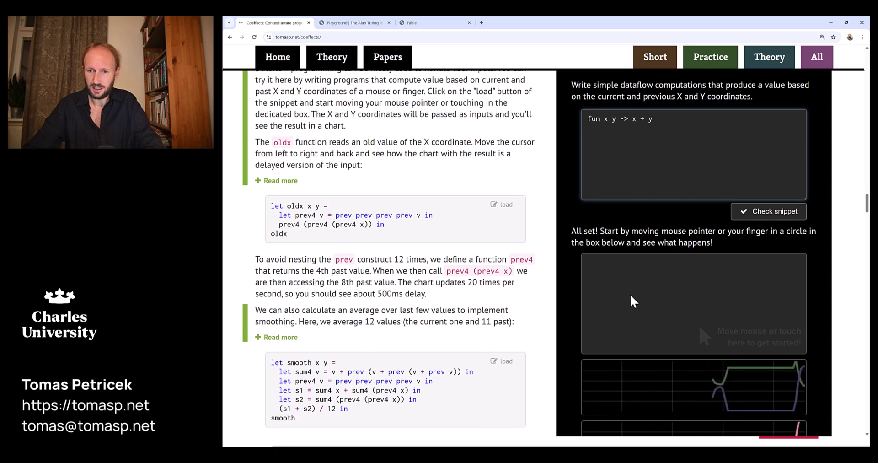
{"action": "scroll", "coordinate": [647, 331], "scroll_direction": "down", "scroll_amount": 1}
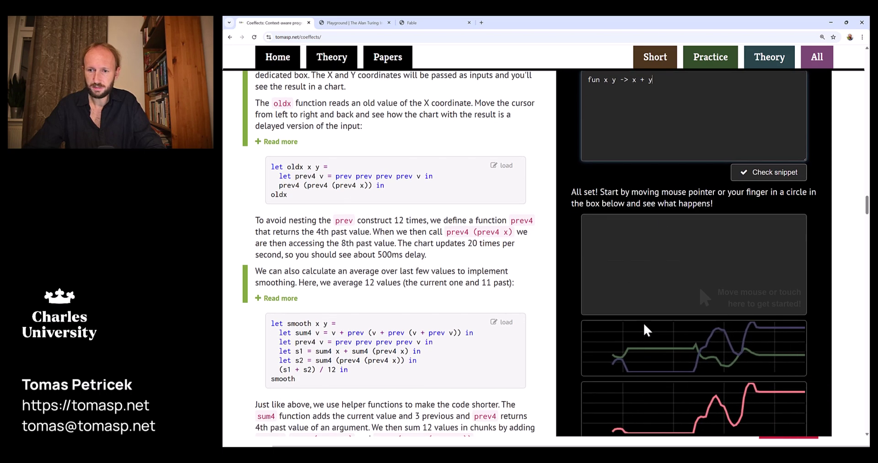
{"action": "key", "text": "ctrl+minus"}
{"action": "scroll", "coordinate": [624, 304], "scroll_direction": "up", "scroll_amount": 4}
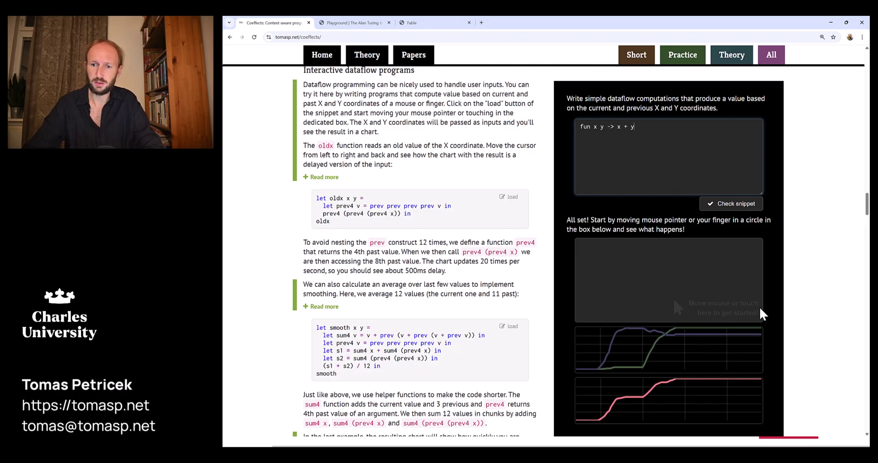
{"action": "left_click", "coordinate": [679, 163]}
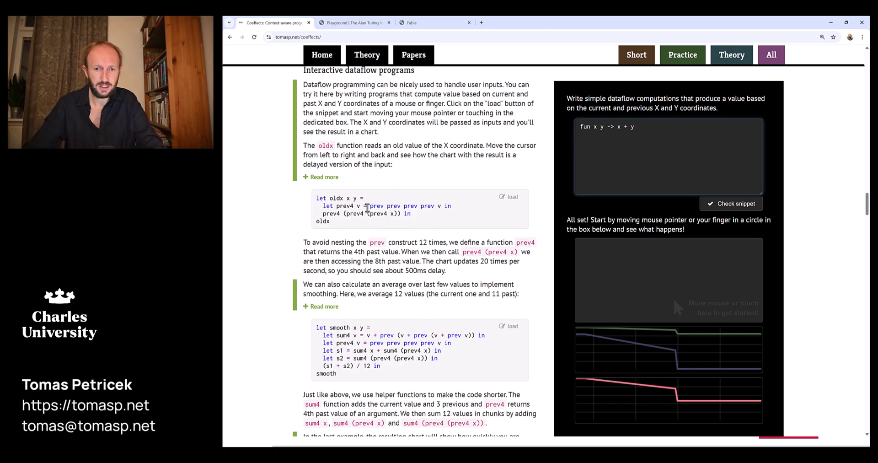
- Load the oldx snippet into the dataflow editor and type-check it
{"action": "left_click_drag", "start_coordinate": [366, 208], "coordinate": [434, 209]}
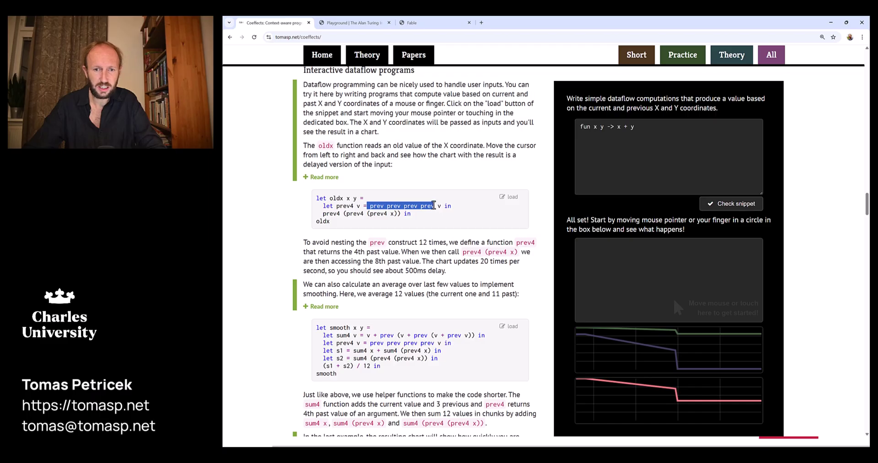
{"action": "left_click", "coordinate": [434, 206]}
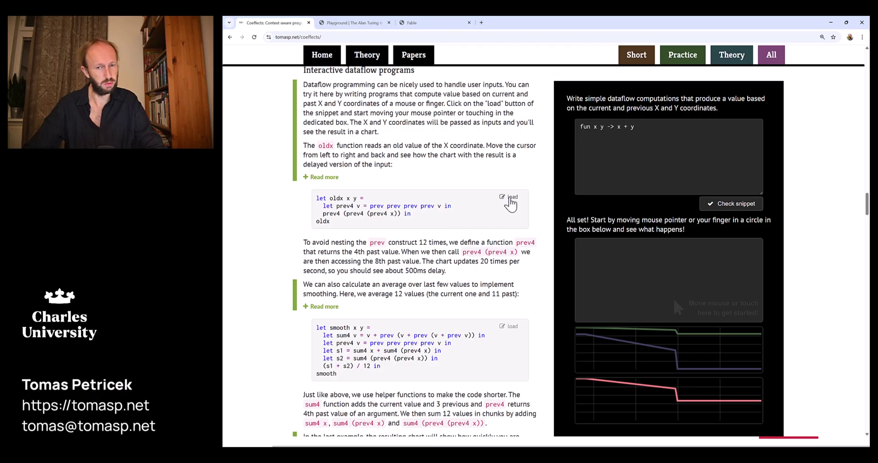
{"action": "left_click", "coordinate": [510, 199]}
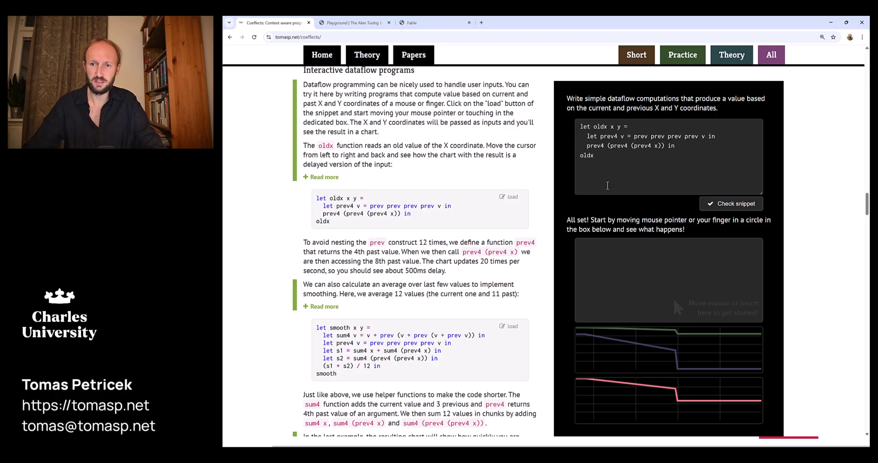
{"action": "left_click", "coordinate": [617, 179]}
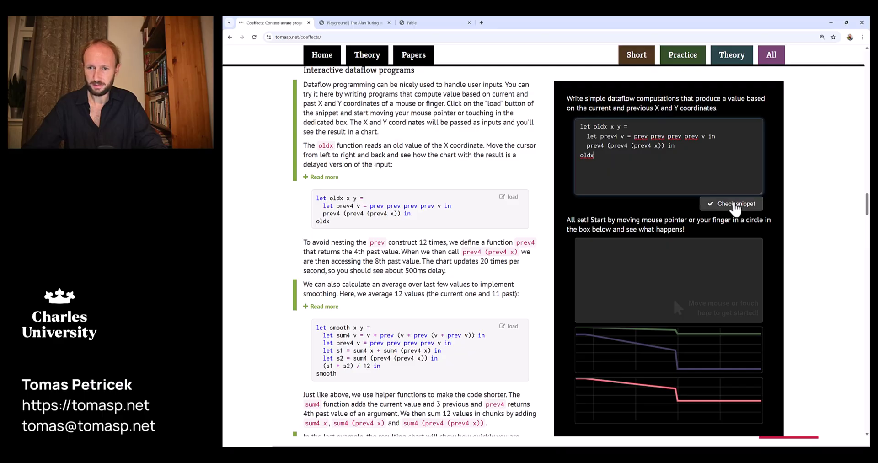
{"action": "left_click", "coordinate": [734, 206]}
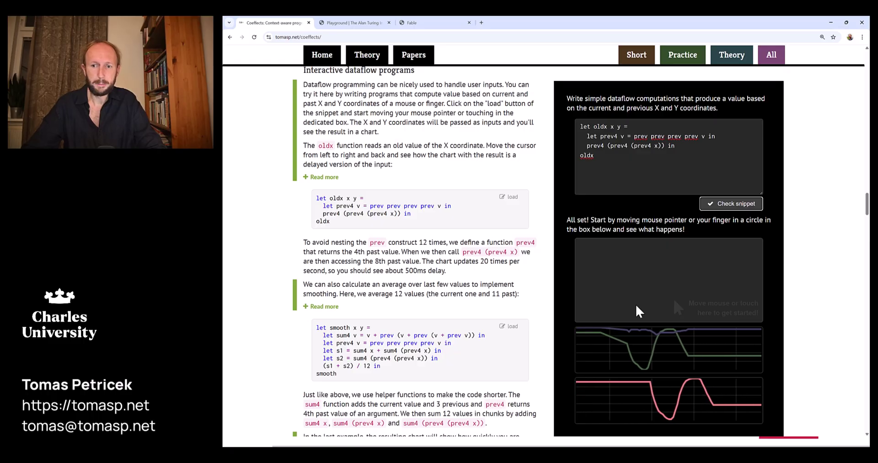
{"action": "scroll", "coordinate": [503, 267], "scroll_direction": "down", "scroll_amount": 1}
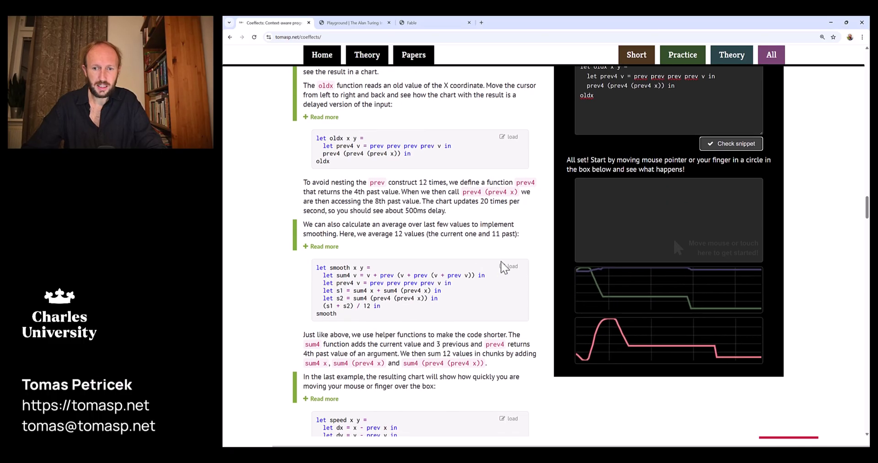
- Load the 12-value smooth snippet into the dataflow editor and type-check it
{"action": "left_click", "coordinate": [508, 266]}
{"action": "scroll", "coordinate": [537, 247], "scroll_direction": "up", "scroll_amount": 2}
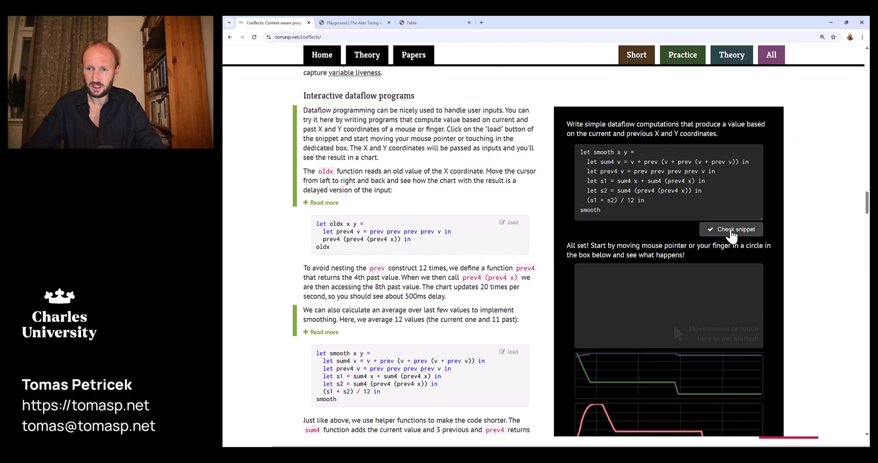
{"action": "left_click", "coordinate": [732, 231]}
{"action": "scroll", "coordinate": [796, 271], "scroll_direction": "down", "scroll_amount": 1}
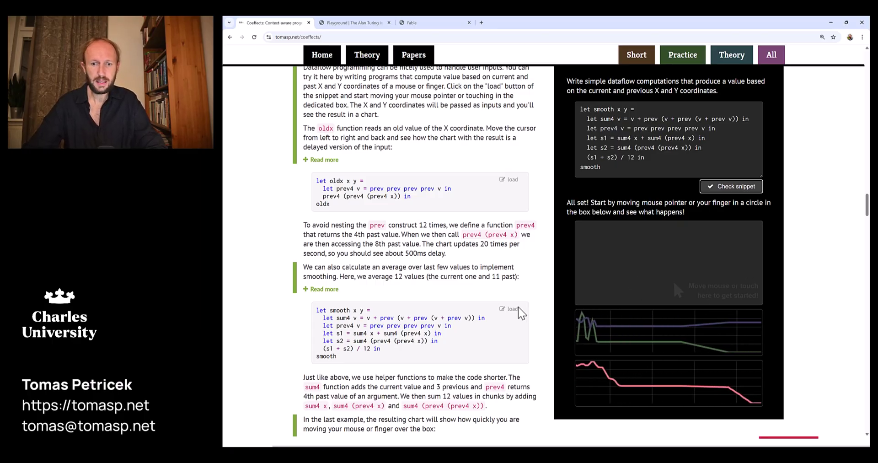
- Scroll to the essay's end, then back up to the typing derivation for the dyn snippet
{"action": "scroll", "coordinate": [519, 307], "scroll_direction": "down", "scroll_amount": 10}
{"action": "scroll", "coordinate": [517, 305], "scroll_direction": "down", "scroll_amount": 9}
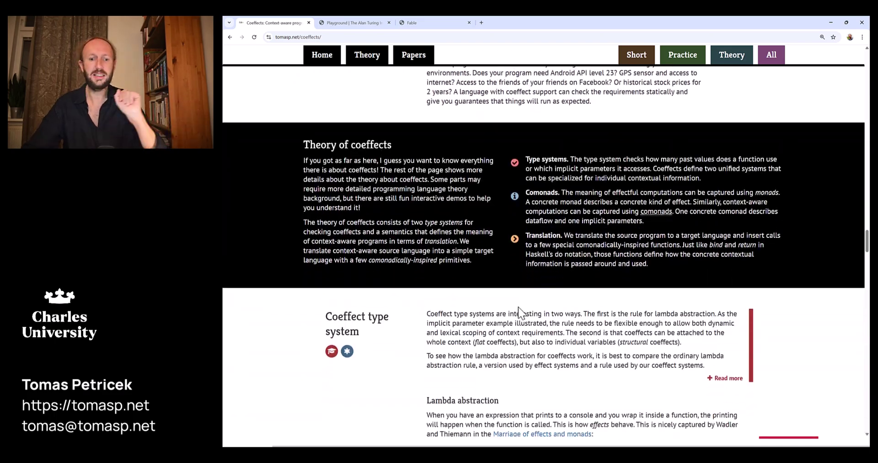
{"action": "scroll", "coordinate": [517, 304], "scroll_direction": "down", "scroll_amount": 10}
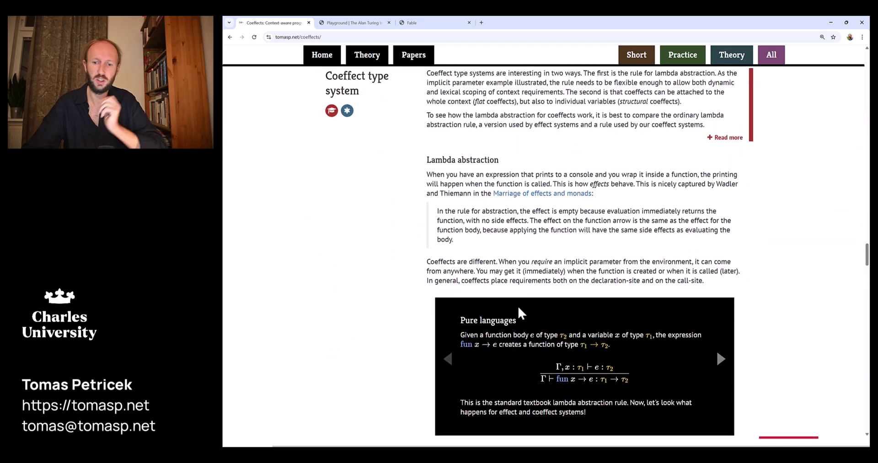
{"action": "scroll", "coordinate": [518, 306], "scroll_direction": "down", "scroll_amount": 12}
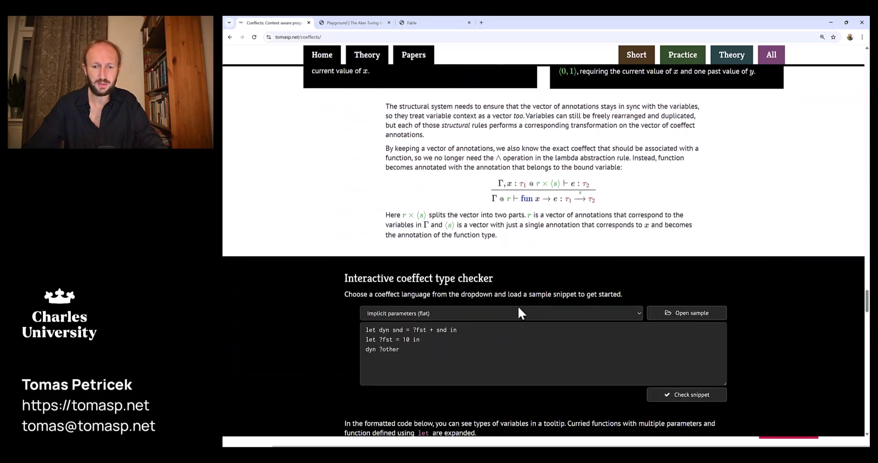
{"action": "scroll", "coordinate": [517, 304], "scroll_direction": "down", "scroll_amount": 12}
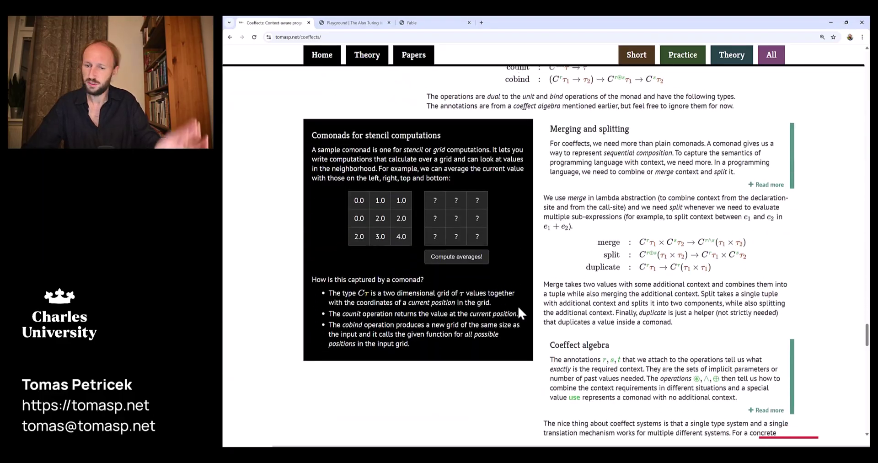
{"action": "scroll", "coordinate": [518, 306], "scroll_direction": "down", "scroll_amount": 12}
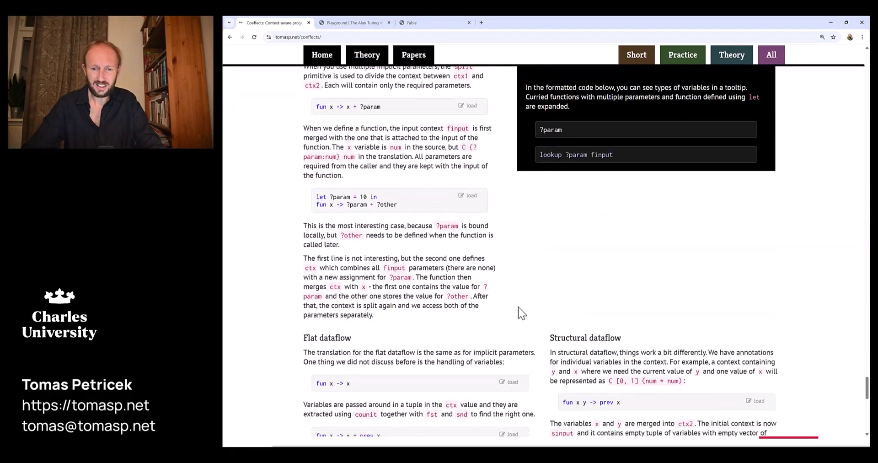
{"action": "scroll", "coordinate": [518, 311], "scroll_direction": "up", "scroll_amount": 15}
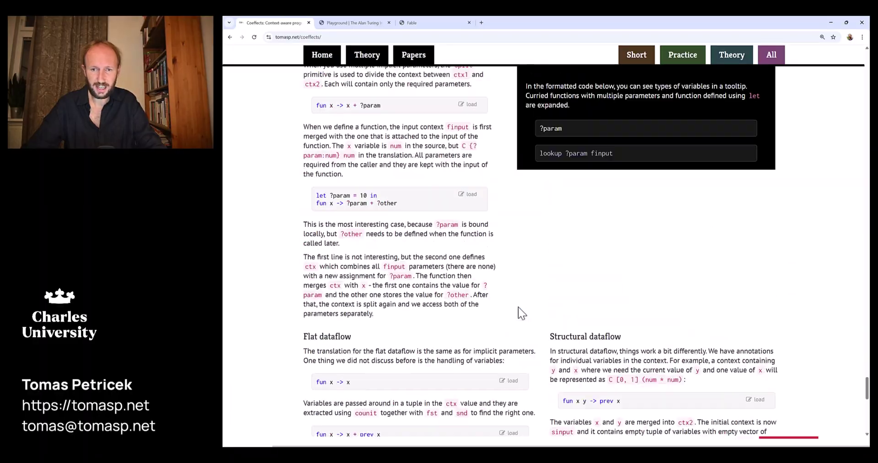
{"action": "scroll", "coordinate": [517, 306], "scroll_direction": "up", "scroll_amount": 10}
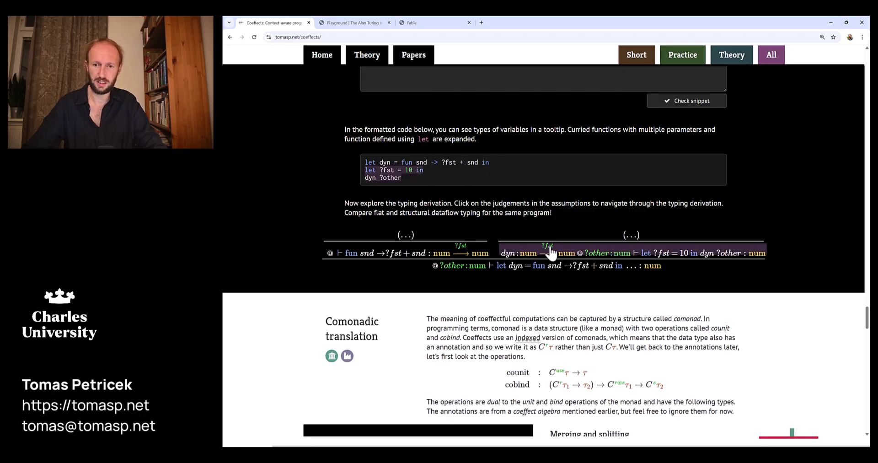
- Step twice into the derivation's right-hand dyn judgement, then return to the presentation slides
{"action": "left_click", "coordinate": [559, 258]}
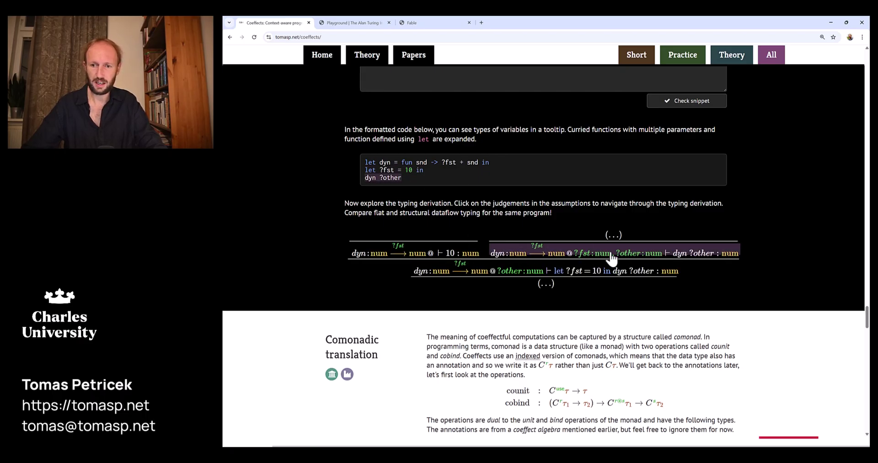
{"action": "left_click", "coordinate": [611, 258]}
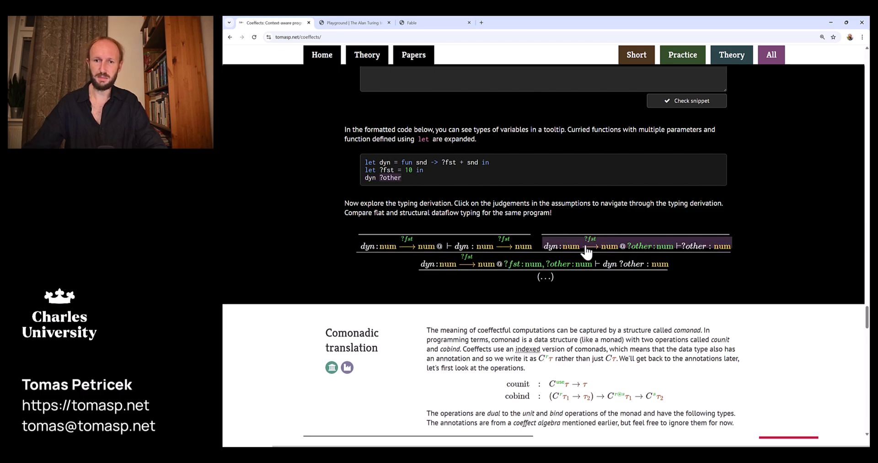
{"action": "key", "text": "alt+Tab"}
{"action": "key", "text": "alt+Tab"}
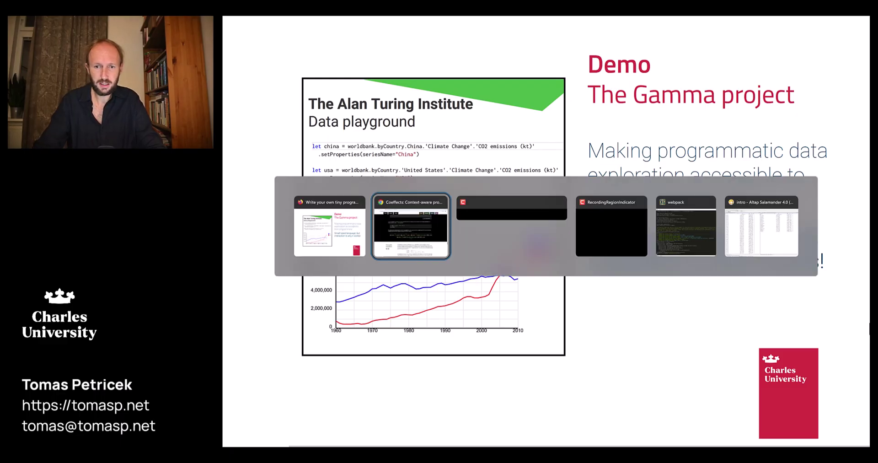
- In The Gamma playground, replace the placeholder code with 'olympics'
{"action": "key", "text": "ctrl+Tab"}
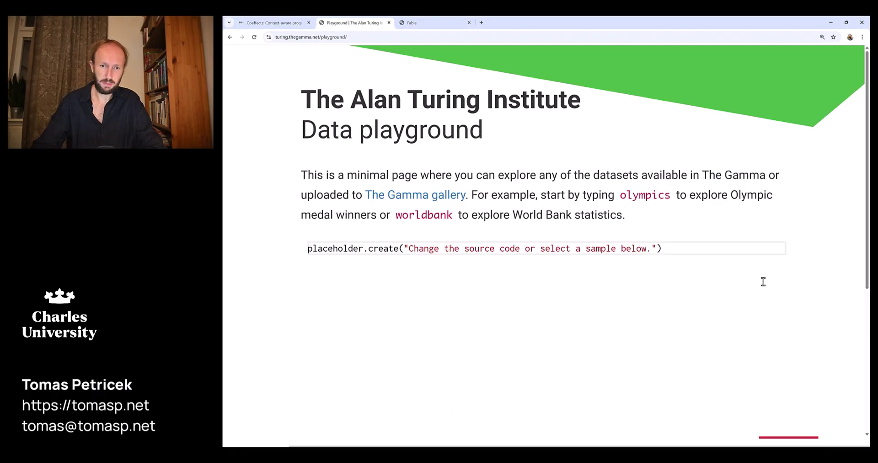
{"action": "scroll", "coordinate": [698, 295], "scroll_direction": "down", "scroll_amount": 3}
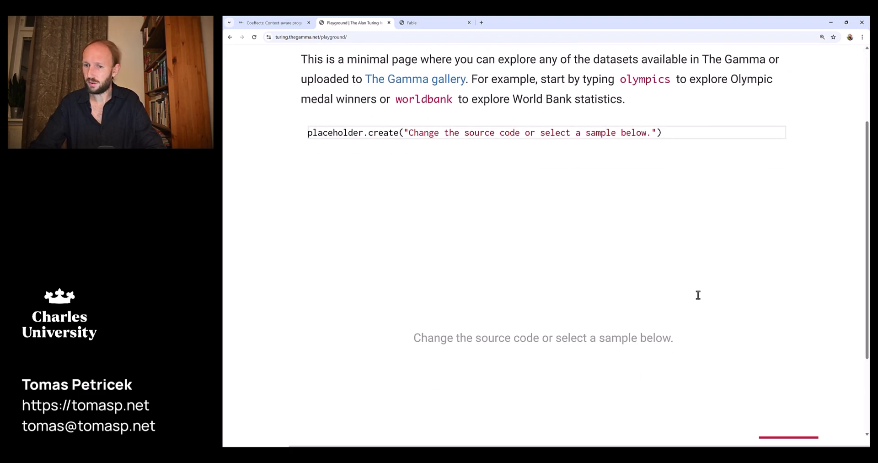
{"action": "triple_click", "coordinate": [680, 173]}
{"action": "left_click", "coordinate": [681, 174]}
{"action": "key", "text": "ctrl+a"}
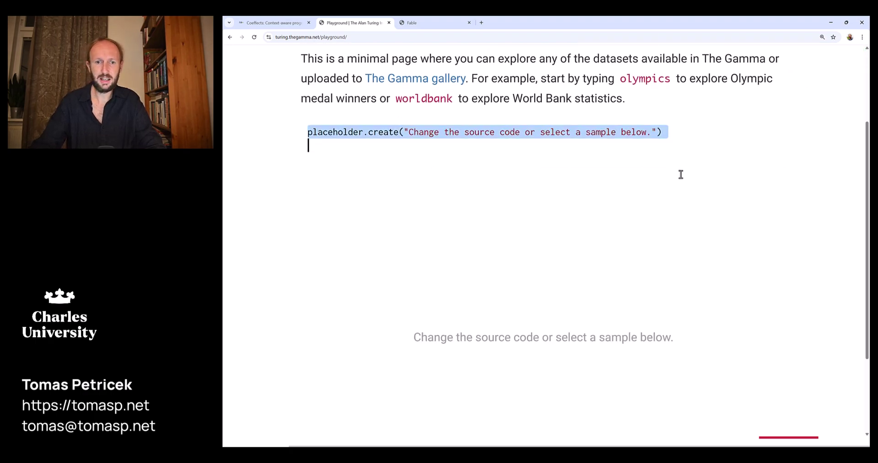
{"action": "key", "text": "BackSpace"}
{"action": "type", "text": "olympics"}
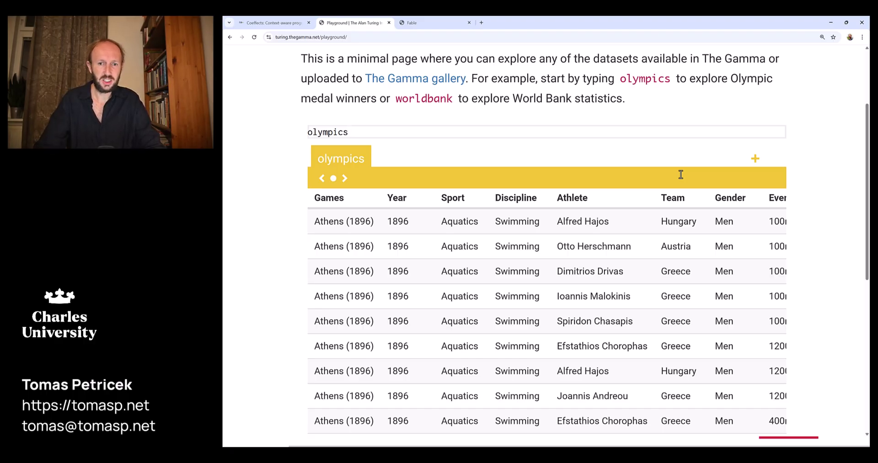
- Extend the olympics query with 'group data' and 'by Team'
{"action": "type", "text": "."}
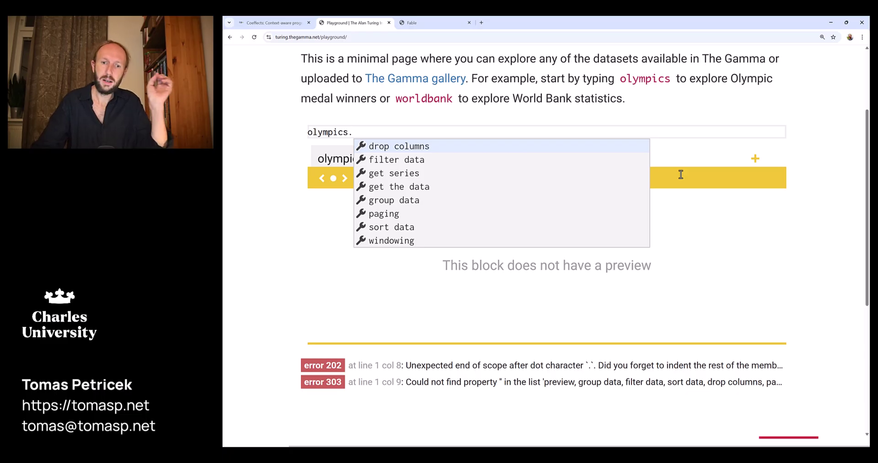
{"action": "key", "text": "Down"}
{"action": "key", "text": "Down"}
{"action": "key", "text": "Down"}
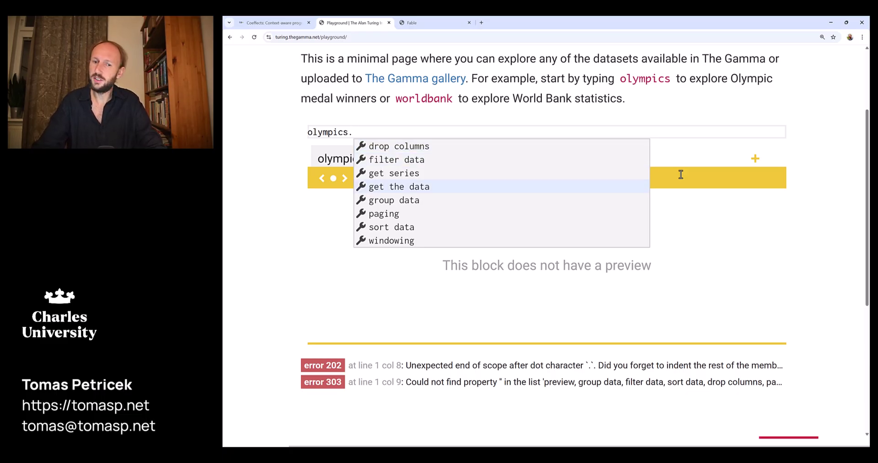
{"action": "key", "text": "Down"}
{"action": "key", "text": "Return"}
{"action": "type", "text": "."}
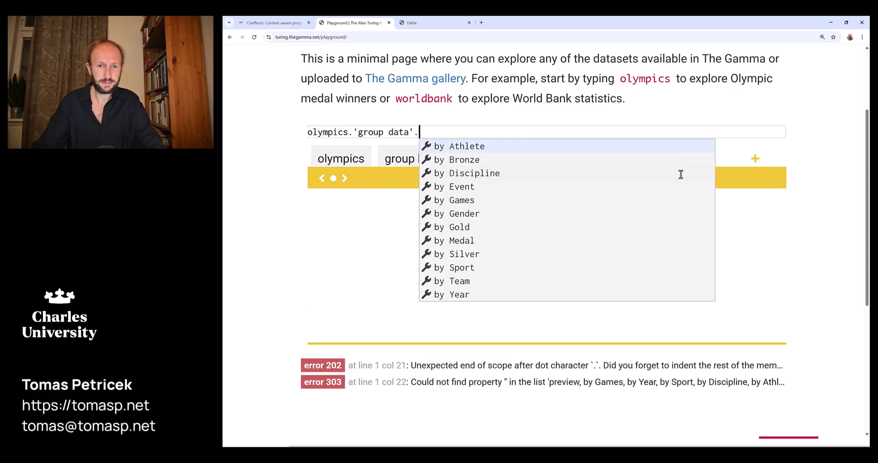
{"action": "key", "text": "Down"}
{"action": "key", "text": "Down"}
{"action": "key", "text": "Down"}
{"action": "key", "text": "Down"}
{"action": "key", "text": "Down"}
{"action": "key", "text": "Down"}
{"action": "key", "text": "Down"}
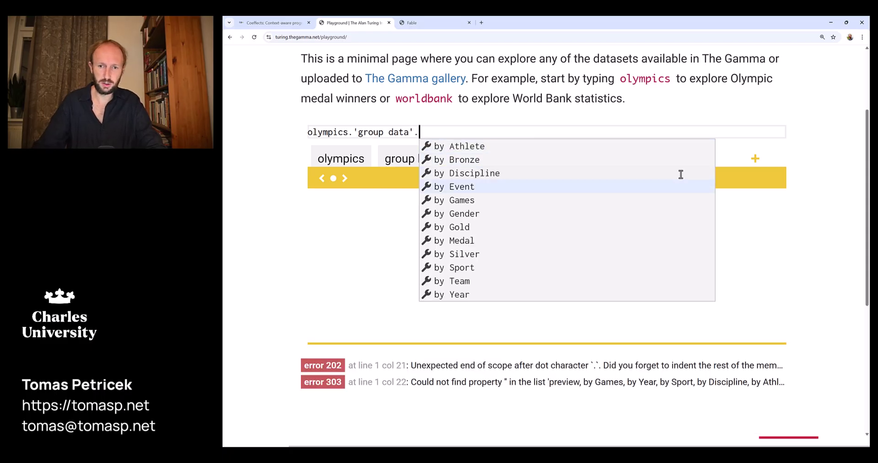
{"action": "key", "text": "Down"}
{"action": "key", "text": "Down"}
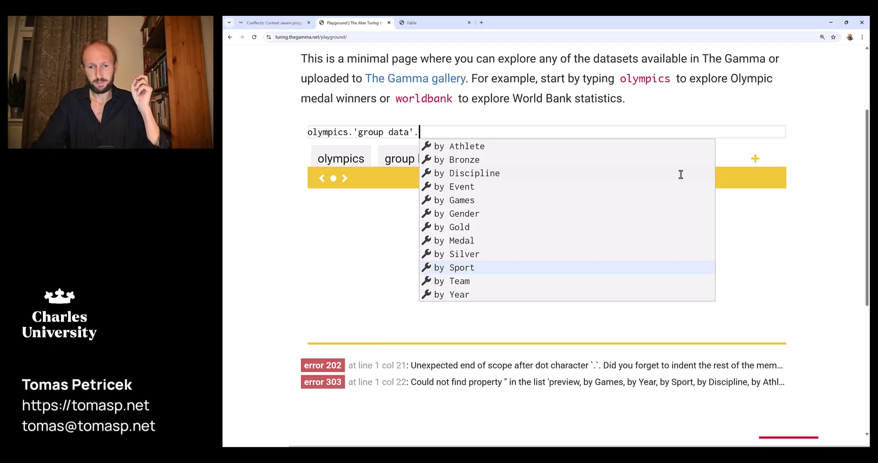
{"action": "key", "text": "Down"}
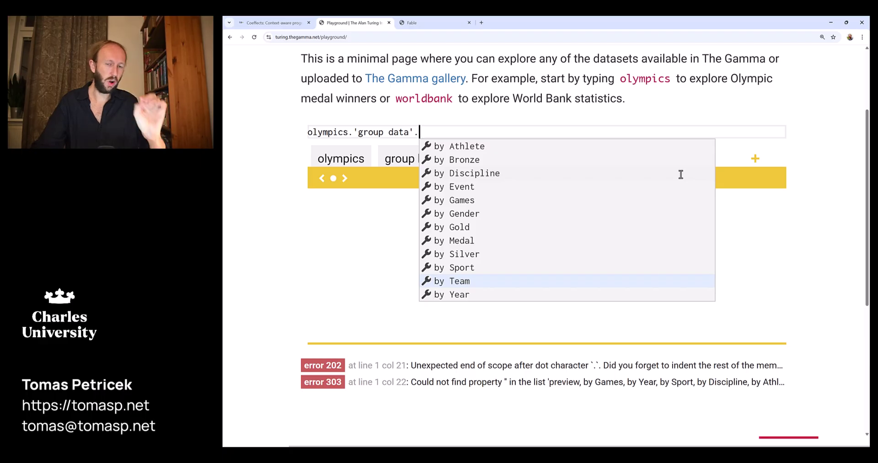
{"action": "key", "text": "Up"}
{"action": "key", "text": "Down"}
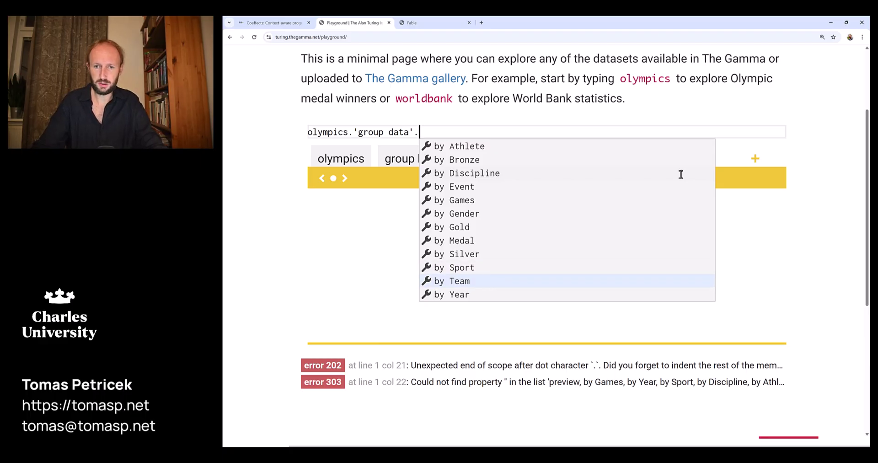
{"action": "key", "text": "Return"}
- Add 'count distinct Athlete' per team, then filter suggestions with 'su' toward 'sum Gold'
{"action": "type", "text": "."}
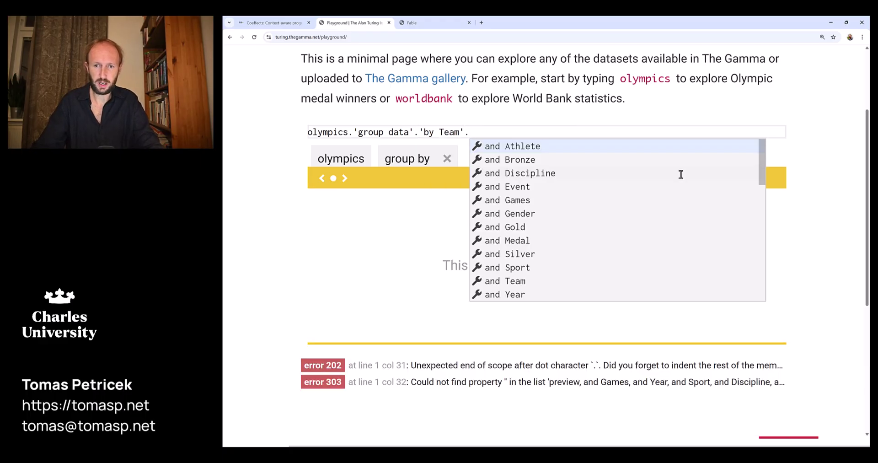
{"action": "key", "text": "Down"}
{"action": "key", "text": "Down"}
{"action": "key", "text": "Down"}
{"action": "key", "text": "Down"}
{"action": "key", "text": "Down"}
{"action": "key", "text": "Down"}
{"action": "key", "text": "Down"}
{"action": "key", "text": "Down"}
{"action": "key", "text": "Down"}
{"action": "key", "text": "Down"}
{"action": "key", "text": "Down"}
{"action": "key", "text": "Down"}
{"action": "key", "text": "Down"}
{"action": "key", "text": "Down"}
{"action": "key", "text": "Down"}
{"action": "key", "text": "Down"}
{"action": "key", "text": "Down"}
{"action": "key", "text": "Down"}
{"action": "key", "text": "Down"}
{"action": "key", "text": "Down"}
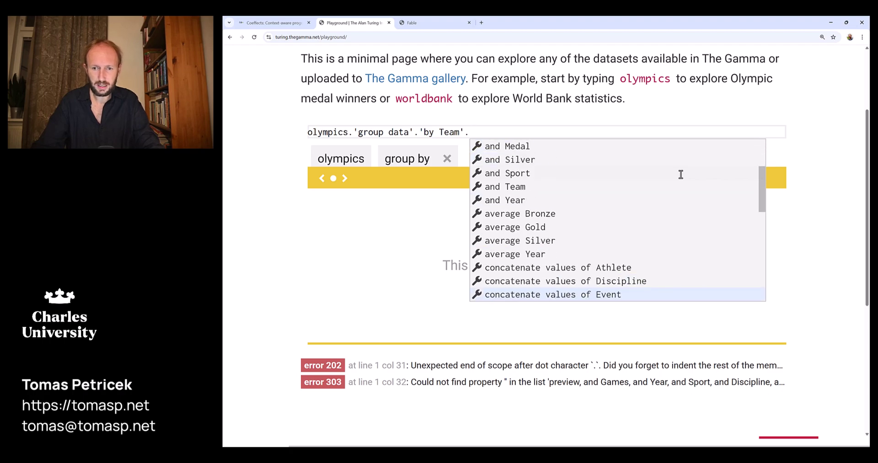
{"action": "key", "text": "Down"}
{"action": "key", "text": "Down"}
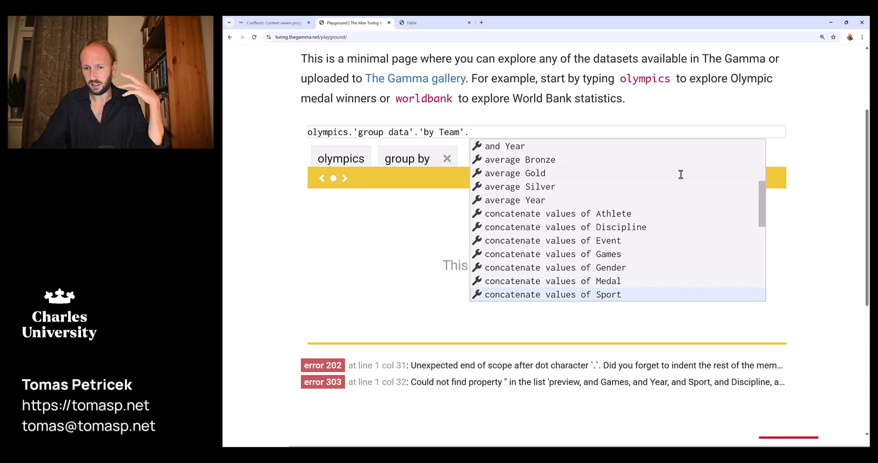
{"action": "key", "text": "Down"}
{"action": "key", "text": "Down"}
{"action": "key", "text": "Down"}
{"action": "key", "text": "Down"}
{"action": "key", "text": "Down"}
{"action": "key", "text": "Down"}
{"action": "key", "text": "Down"}
{"action": "key", "text": "Down"}
{"action": "key", "text": "Down"}
{"action": "key", "text": "Down"}
{"action": "key", "text": "Down"}
{"action": "key", "text": "Down"}
{"action": "key", "text": "Down"}
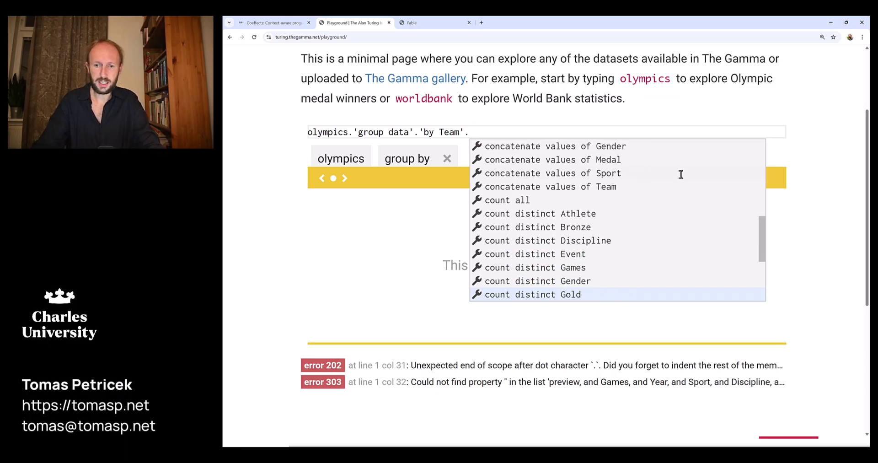
{"action": "key", "text": "Up"}
{"action": "key", "text": "Up"}
{"action": "key", "text": "Up"}
{"action": "key", "text": "Up"}
{"action": "key", "text": "Up"}
{"action": "key", "text": "Up"}
{"action": "key", "text": "Up"}
{"action": "key", "text": "Up"}
{"action": "key", "text": "Up"}
{"action": "key", "text": "Up"}
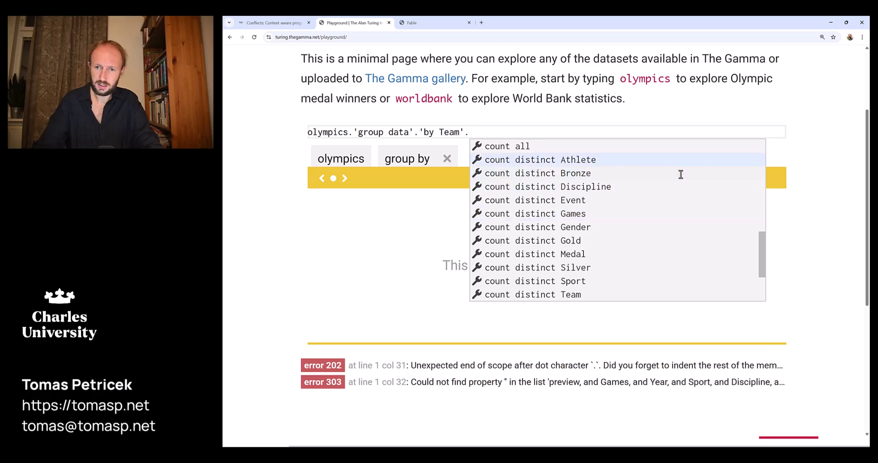
{"action": "key", "text": "Return"}
{"action": "type", "text": "."}
{"action": "key", "text": "Down"}
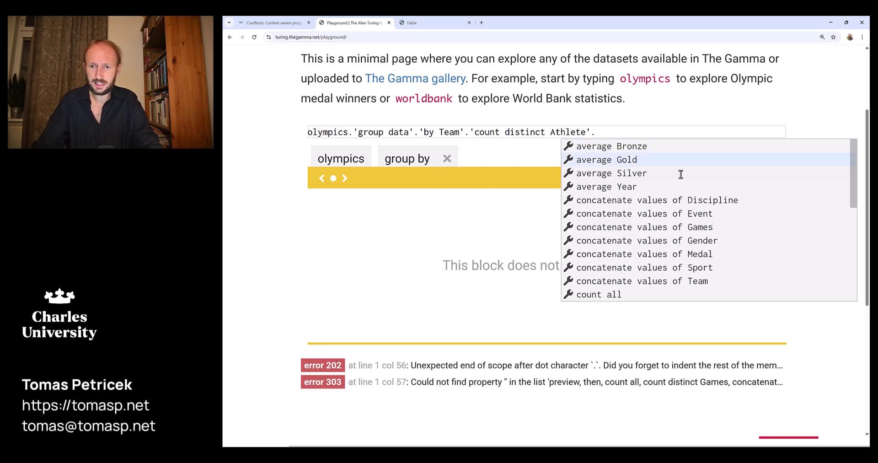
{"action": "key", "text": "Down"}
{"action": "key", "text": "Down"}
{"action": "key", "text": "Down"}
{"action": "key", "text": "Down"}
{"action": "key", "text": "Down"}
{"action": "key", "text": "Down"}
{"action": "key", "text": "Down"}
{"action": "key", "text": "Down"}
{"action": "key", "text": "Down"}
{"action": "key", "text": "Down"}
{"action": "key", "text": "Down"}
{"action": "key", "text": "Down"}
{"action": "key", "text": "Down"}
{"action": "key", "text": "Down"}
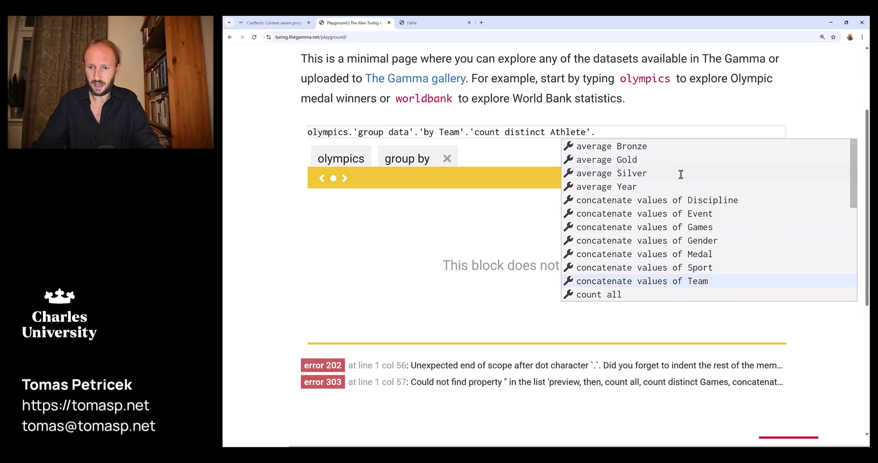
{"action": "type", "text": "su"}
{"action": "key", "text": "Down"}
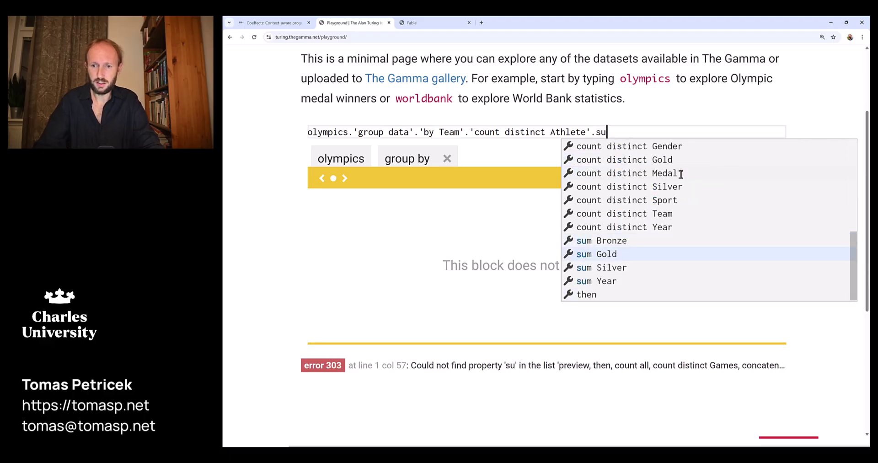
- Add 'sum Gold', then on a new line append .then.'sort data'.'by Athlete descending'
{"action": "key", "text": "Return"}
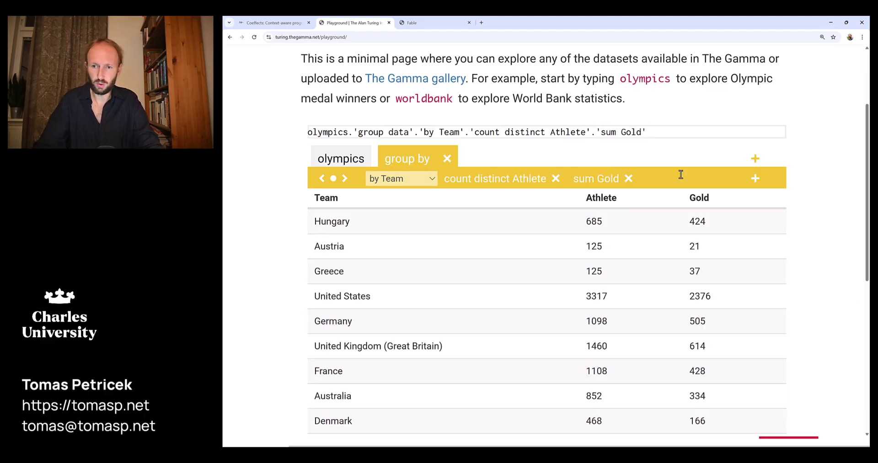
{"action": "key", "text": "Return"}
{"action": "type", "text": "."}
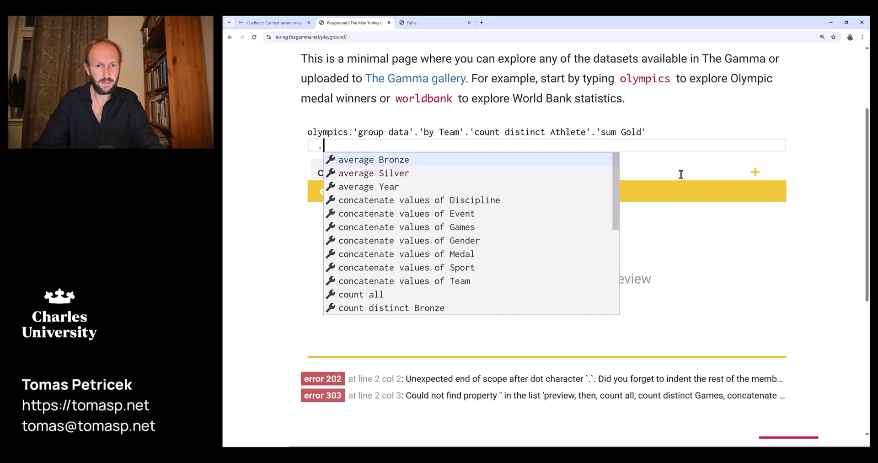
{"action": "type", "text": "then."}
{"action": "key", "text": "Down"}
{"action": "key", "text": "Down"}
{"action": "key", "text": "Down"}
{"action": "key", "text": "Down"}
{"action": "key", "text": "Down"}
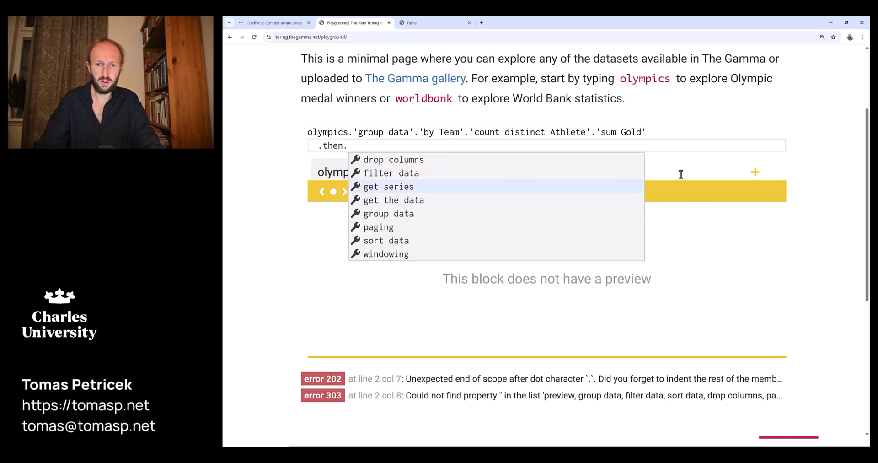
{"action": "key", "text": "Down"}
{"action": "key", "text": "Return"}
{"action": "type", "text": "."}
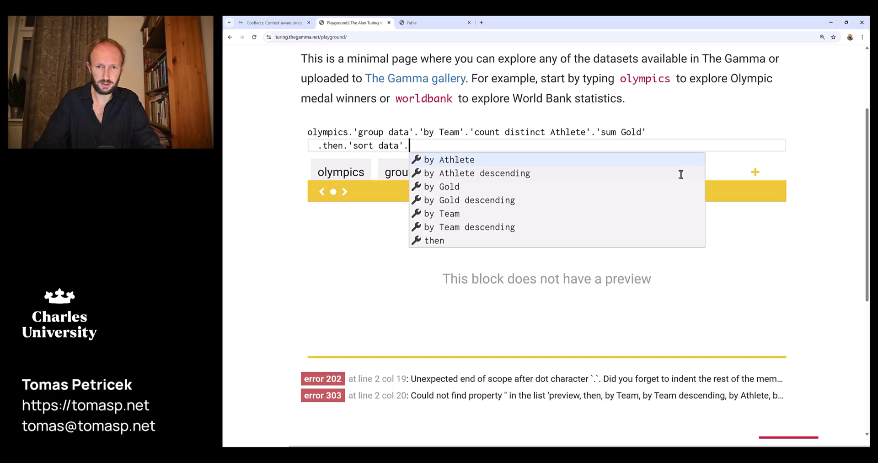
{"action": "key", "text": "Down"}
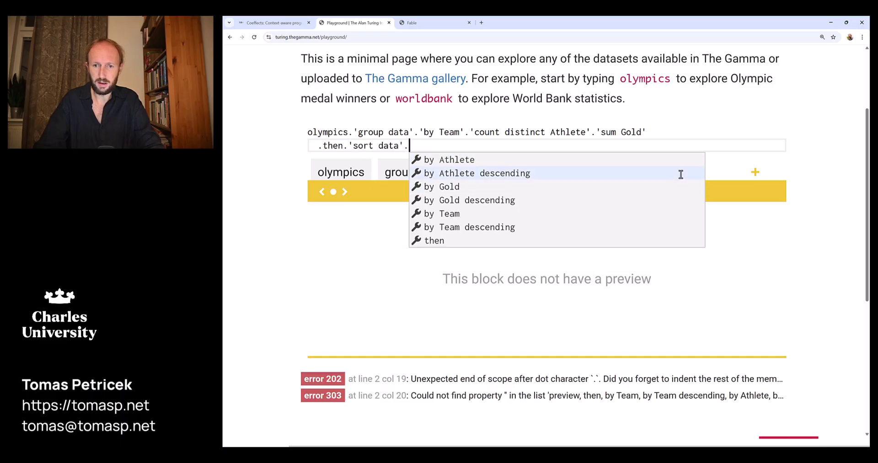
{"action": "key", "text": "Return"}
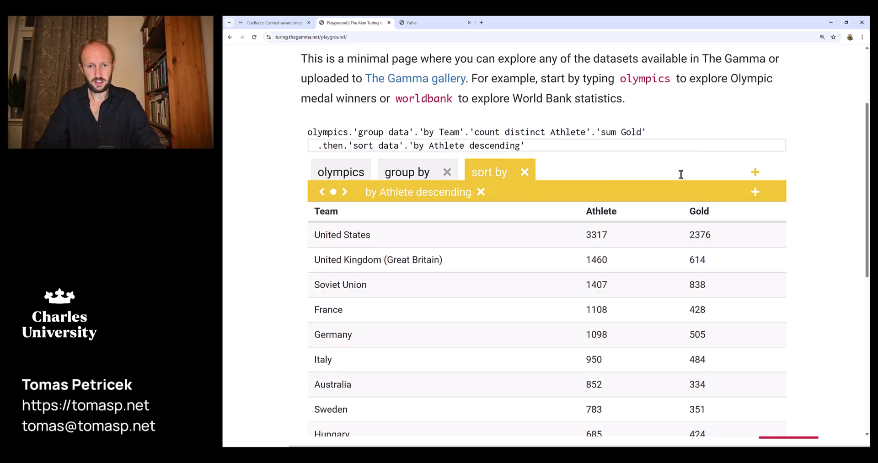
- Replace the sort key 'by Athlete descending' with 'by Gold descending'
{"action": "key", "text": "shift+Home"}
{"action": "key", "text": "ctrl+shift+Right"}
{"action": "key", "text": "ctrl+shift+Right"}
{"action": "key", "text": "ctrl+shift+Right"}
{"action": "key", "text": "ctrl+shift+Right"}
{"action": "key", "text": "ctrl+shift+Right"}
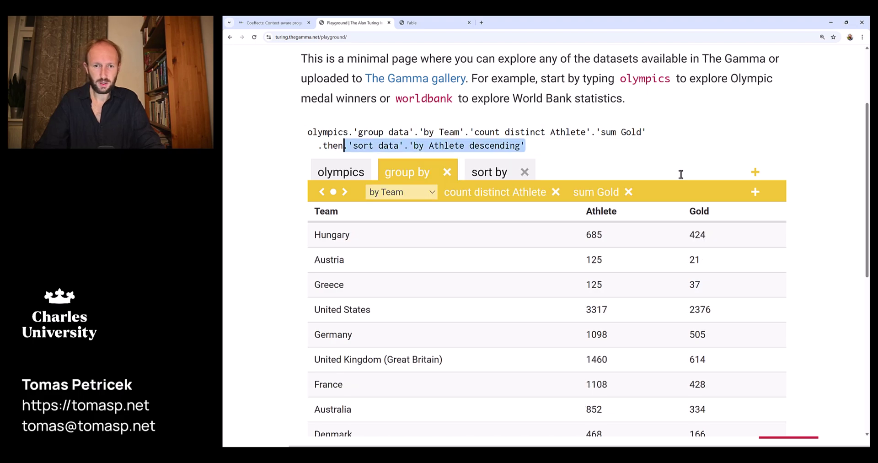
{"action": "key", "text": "BackSpace"}
{"action": "key", "text": "BackSpace"}
{"action": "key", "text": "BackSpace"}
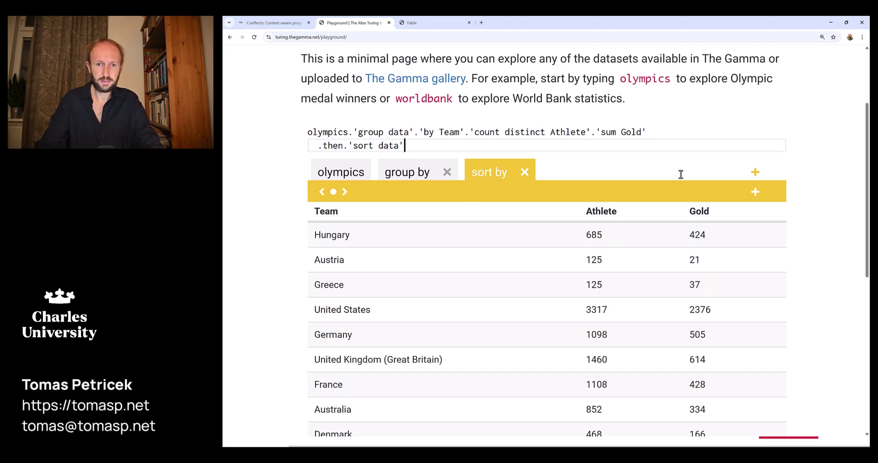
{"action": "type", "text": "."}
{"action": "key", "text": "Down"}
{"action": "key", "text": "Down"}
{"action": "key", "text": "Return"}
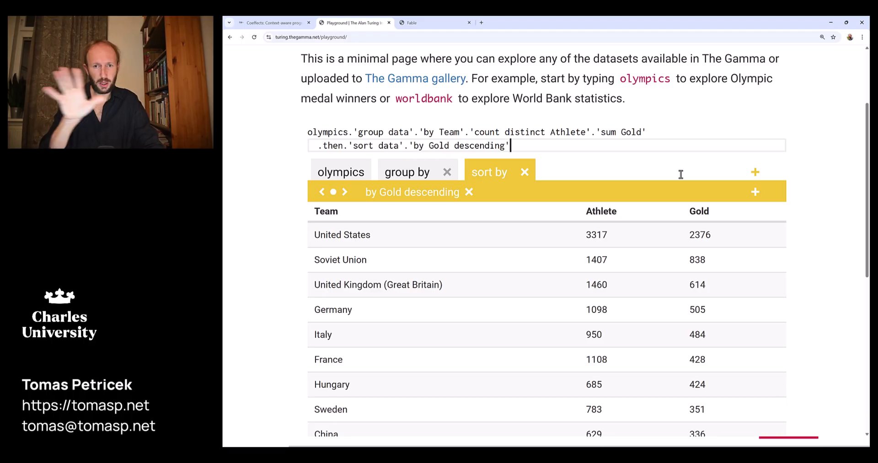
- Add an unindented empty line below the query and list the grouping keys available after 'group data'
{"action": "key", "text": "Return"}
{"action": "key", "text": "Return"}
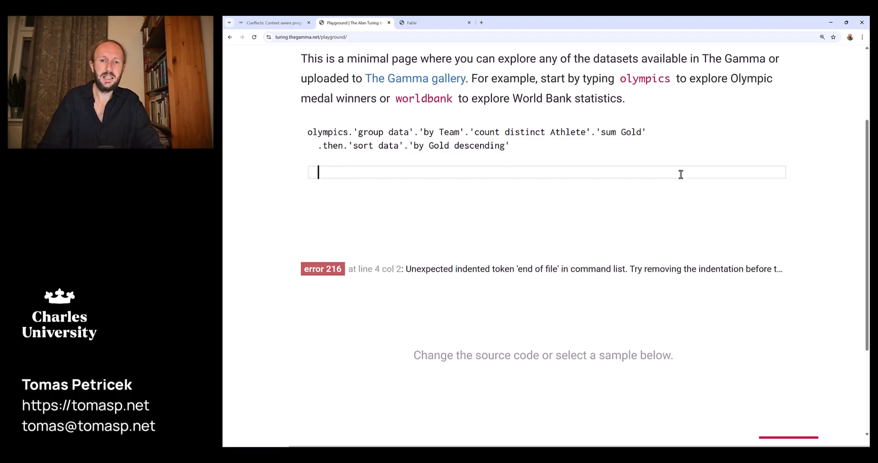
{"action": "key", "text": "BackSpace"}
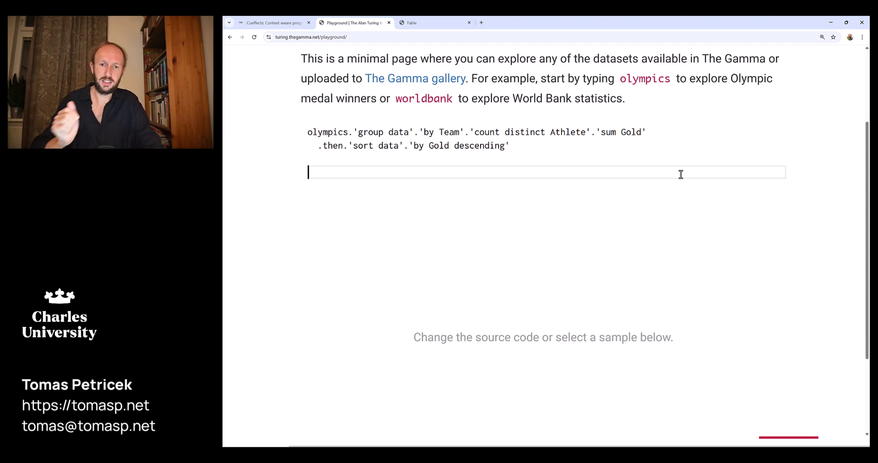
{"action": "left_click", "coordinate": [419, 133]}
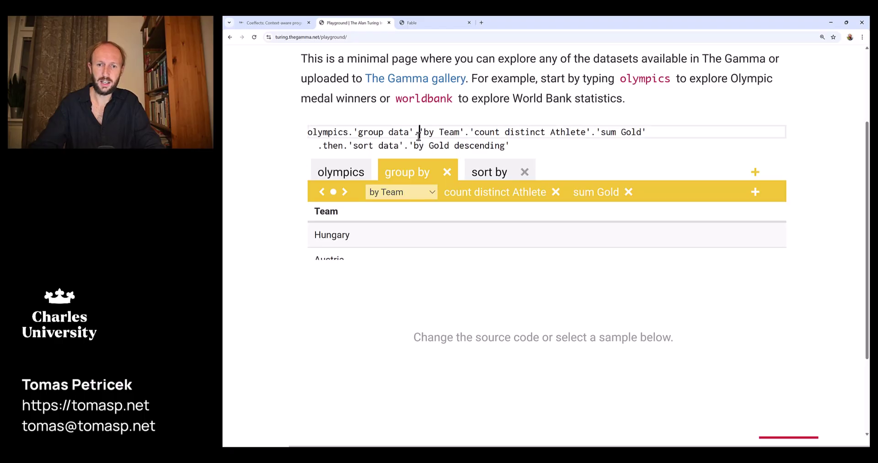
{"action": "key", "text": "ctrl+space"}
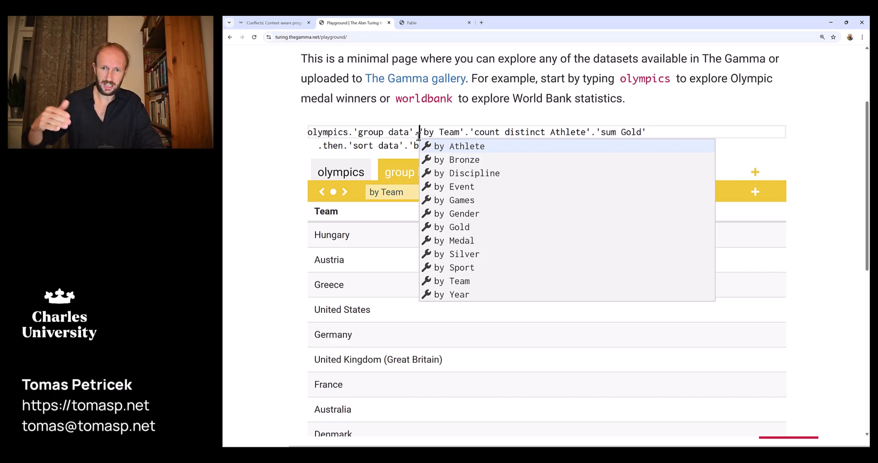
{"action": "key", "text": "Down"}
{"action": "key", "text": "Down"}
{"action": "key", "text": "Down"}
{"action": "key", "text": "Down"}
{"action": "key", "text": "Down"}
{"action": "key", "text": "Down"}
{"action": "key", "text": "Return"}
{"action": "key", "text": "Return"}
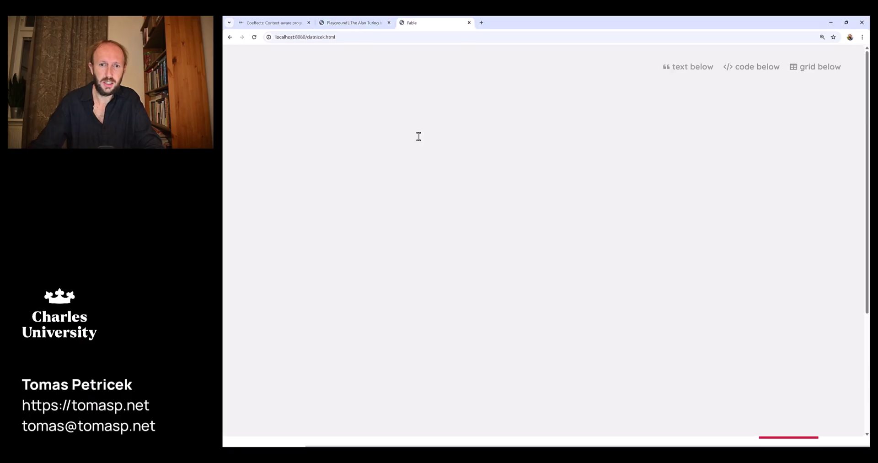
- Add a code cell that loads data from the file 'eurostat/avia.tsv'
{"action": "left_click", "coordinate": [757, 69]}
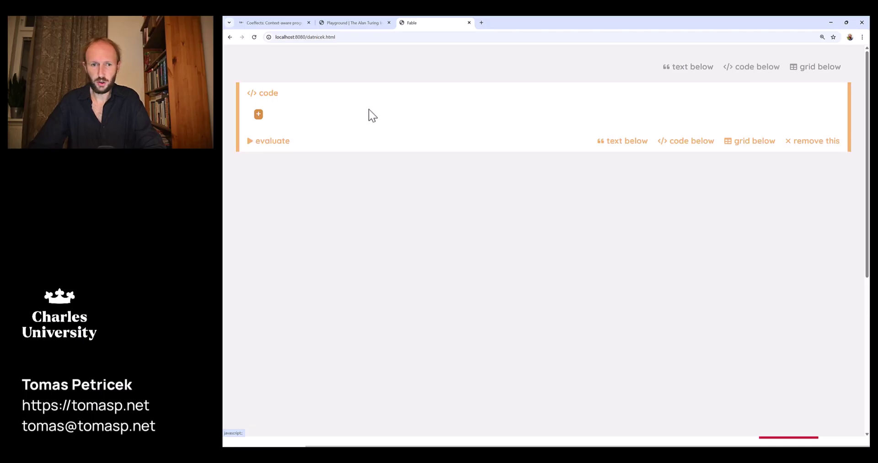
{"action": "left_click", "coordinate": [259, 114]}
{"action": "left_click", "coordinate": [293, 132]}
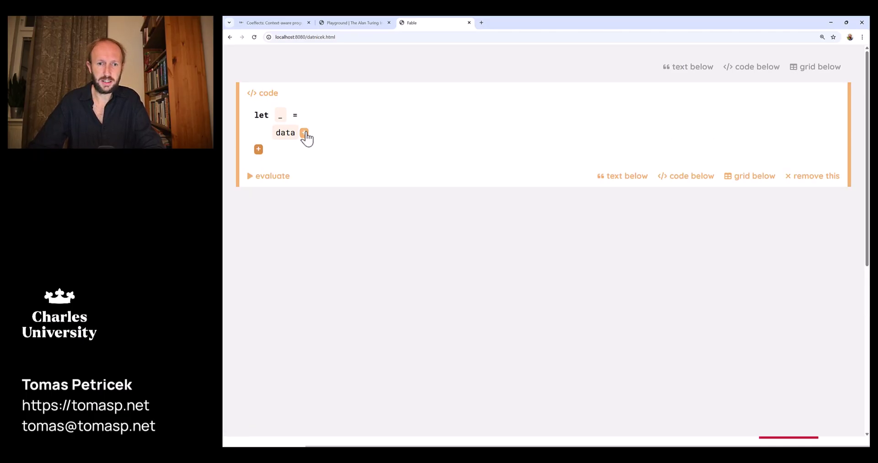
{"action": "left_click", "coordinate": [304, 133]}
{"action": "left_click", "coordinate": [334, 151]}
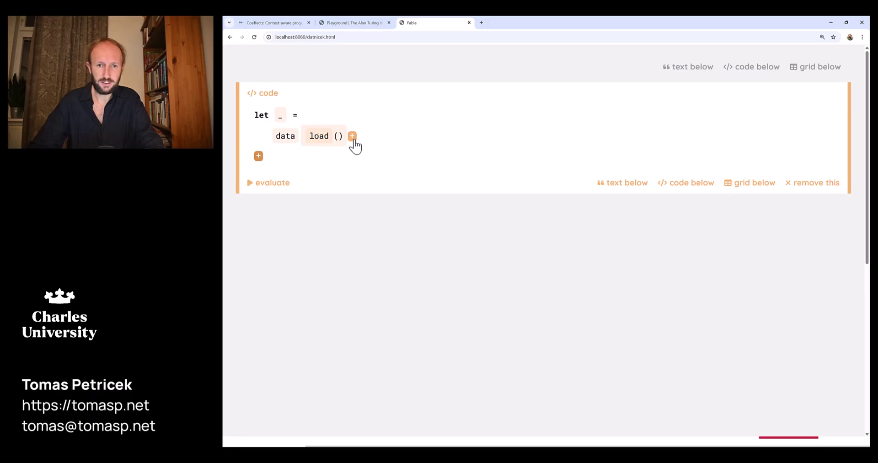
{"action": "left_click", "coordinate": [353, 141]}
{"action": "left_click", "coordinate": [372, 149]}
{"action": "left_click", "coordinate": [373, 139]}
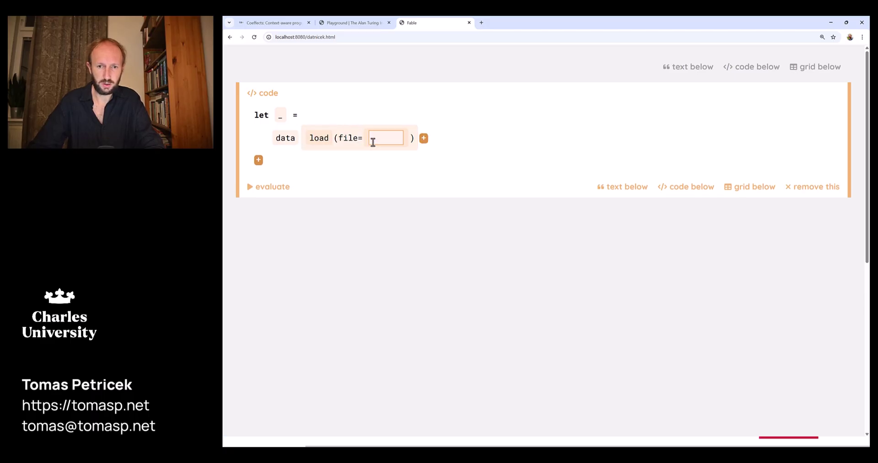
{"action": "type", "text": "eurosta"}
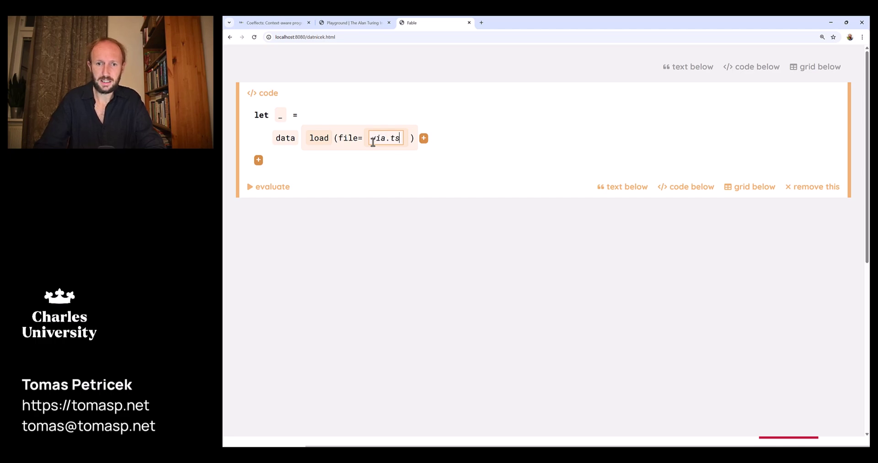
{"action": "type", "text": "v"}
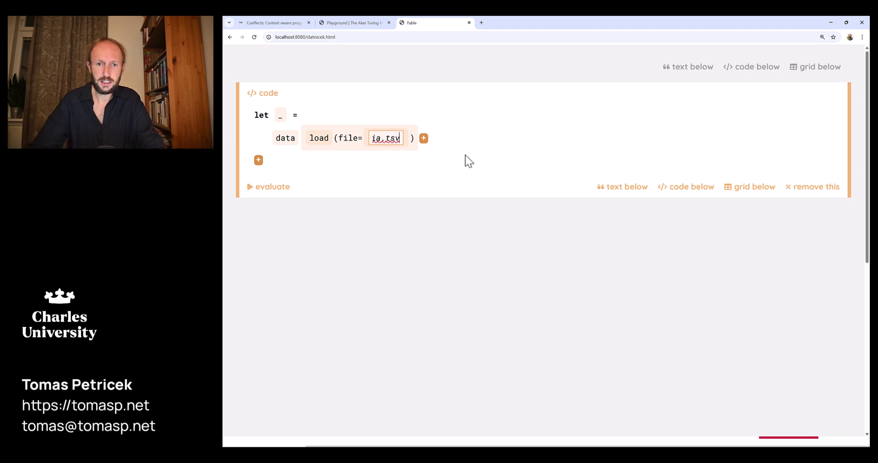
{"action": "left_click", "coordinate": [465, 155]}
{"action": "left_click", "coordinate": [390, 141]}
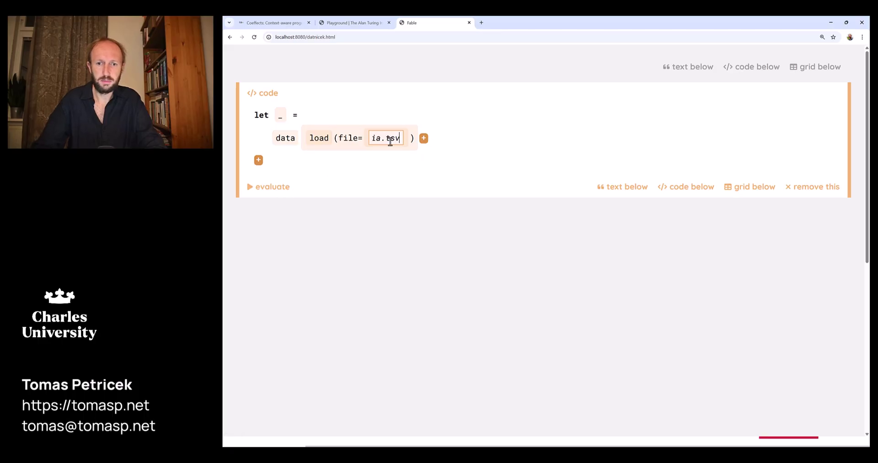
{"action": "key", "text": "Return"}
- Name the loaded data raw and evaluate it to preview the 2019–2023 table
{"action": "left_click", "coordinate": [288, 185]}
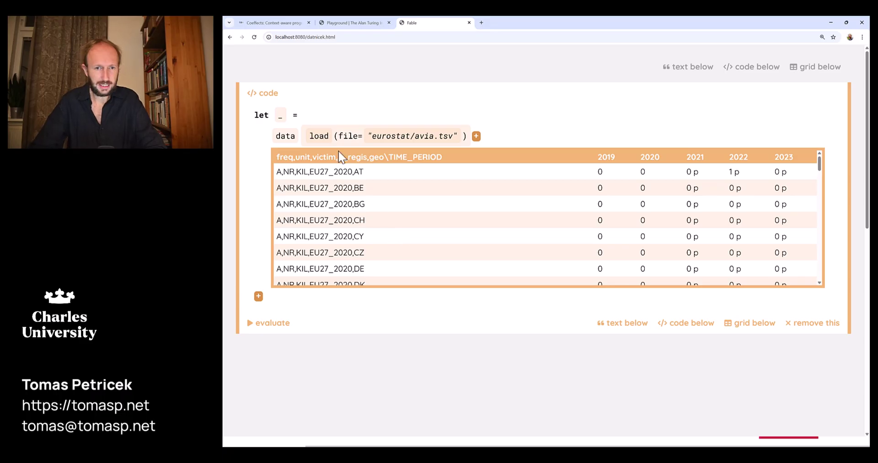
{"action": "left_click", "coordinate": [281, 117]}
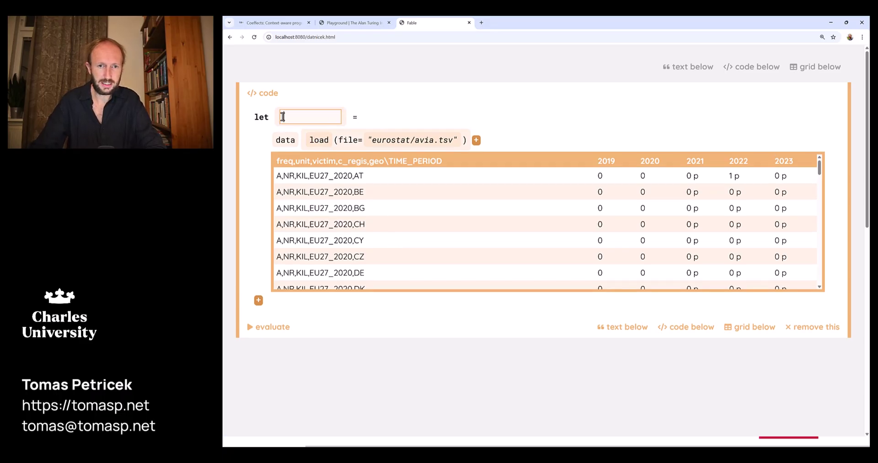
{"action": "key", "text": "Return"}
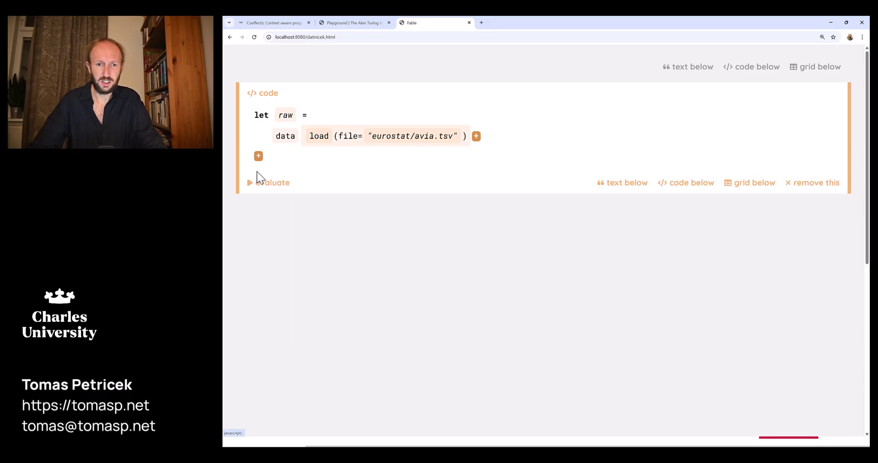
{"action": "left_click", "coordinate": [284, 183]}
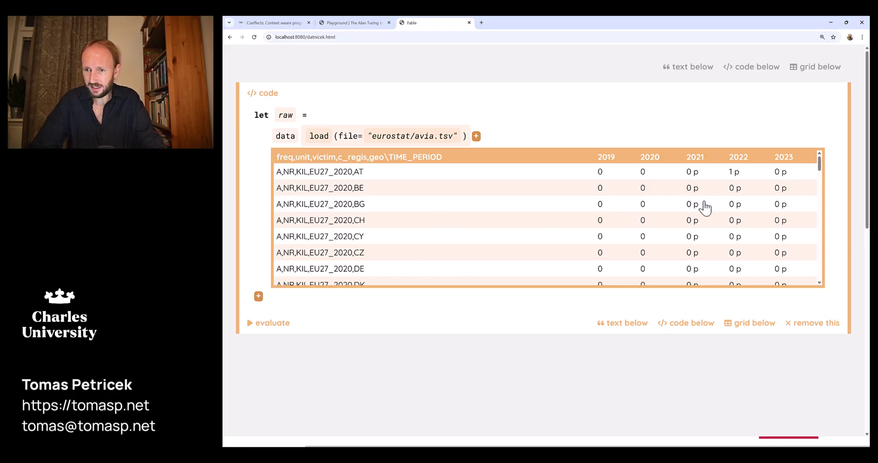
{"action": "scroll", "coordinate": [736, 245], "scroll_direction": "down", "scroll_amount": 3}
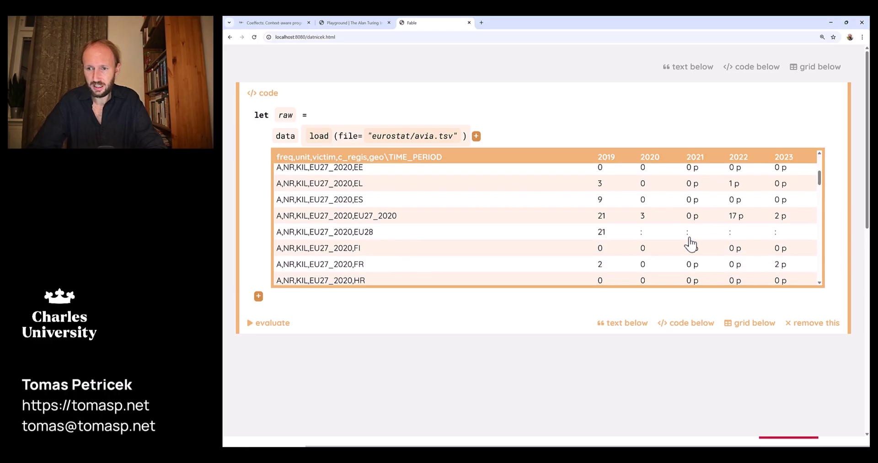
{"action": "scroll", "coordinate": [485, 224], "scroll_direction": "up", "scroll_amount": 3}
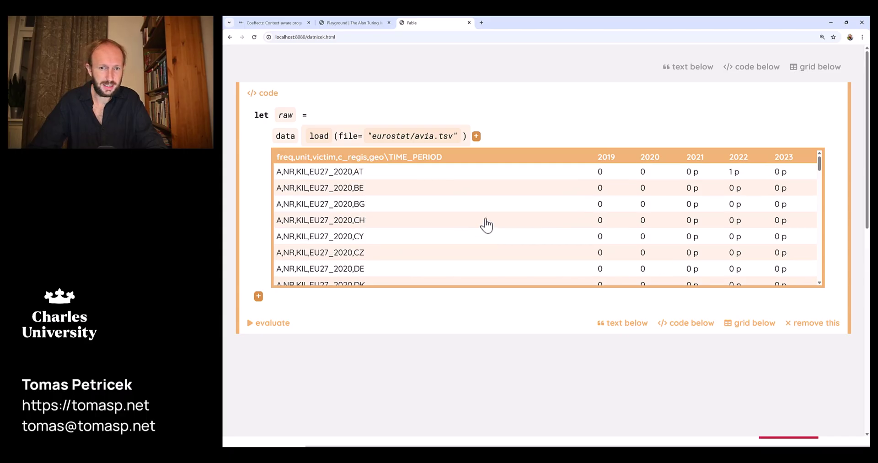
{"action": "scroll", "coordinate": [398, 225], "scroll_direction": "down", "scroll_amount": 2}
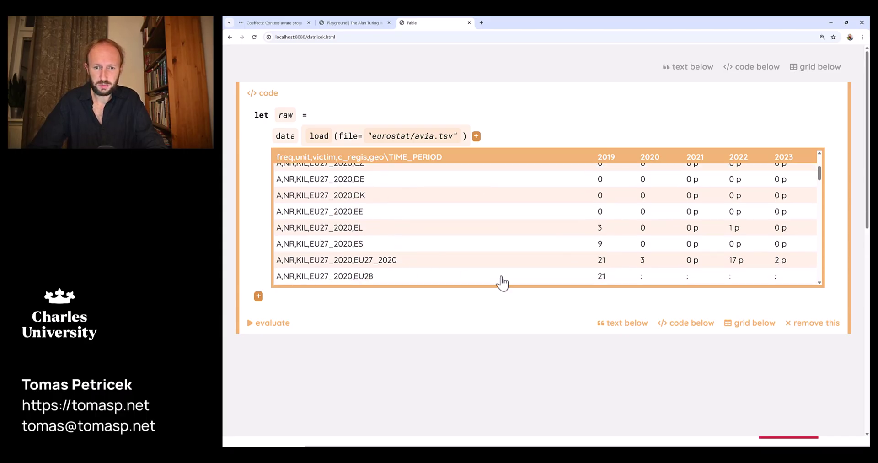
{"action": "scroll", "coordinate": [390, 264], "scroll_direction": "up", "scroll_amount": 1}
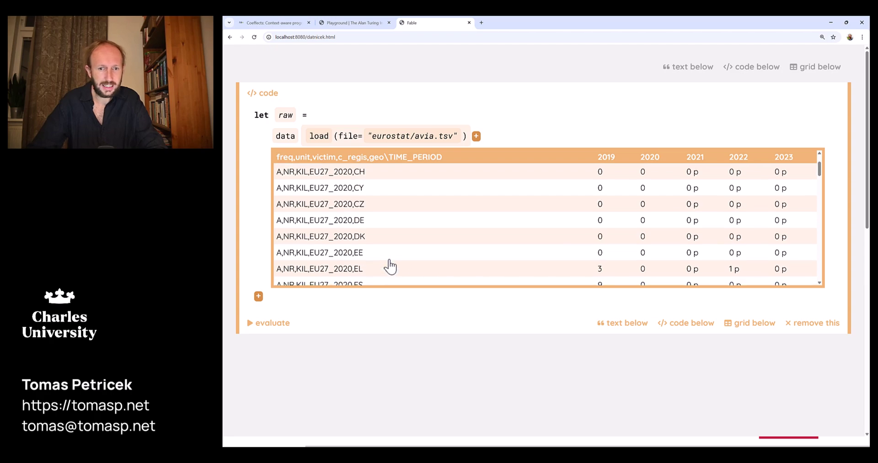
- Add a grid cell below the code cell showing the raw data for editing
{"action": "left_click", "coordinate": [743, 326]}
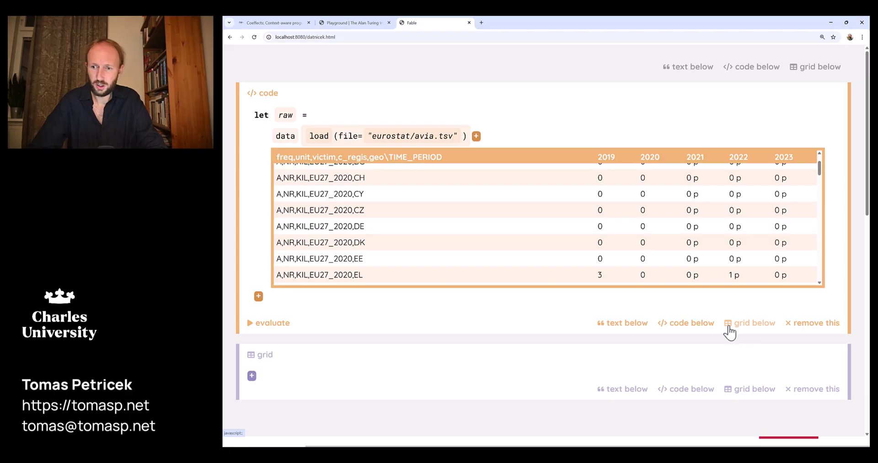
{"action": "left_click", "coordinate": [251, 376]}
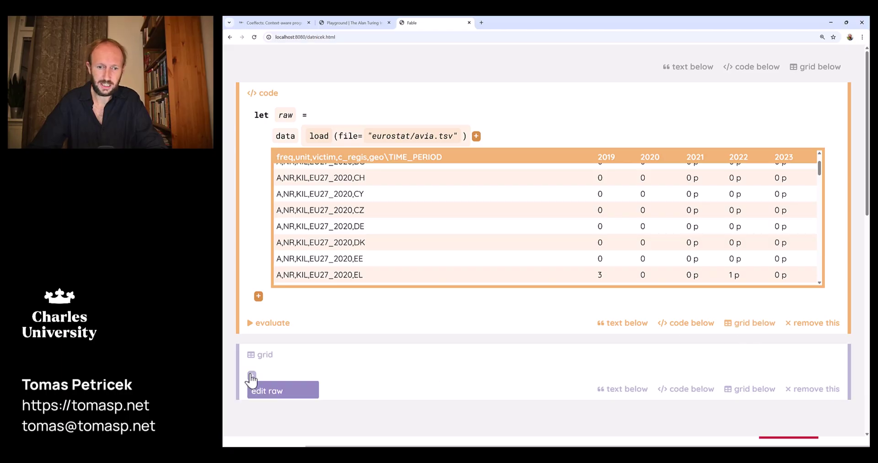
{"action": "left_click", "coordinate": [272, 393]}
{"action": "scroll", "coordinate": [408, 339], "scroll_direction": "down", "scroll_amount": 5}
{"action": "scroll", "coordinate": [463, 356], "scroll_direction": "down", "scroll_amount": 5}
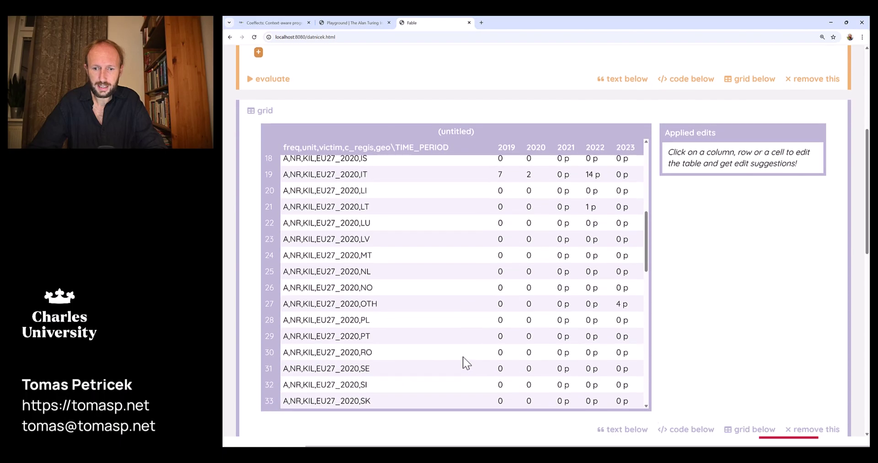
{"action": "scroll", "coordinate": [463, 356], "scroll_direction": "down", "scroll_amount": 2}
{"action": "scroll", "coordinate": [421, 237], "scroll_direction": "up", "scroll_amount": 6}
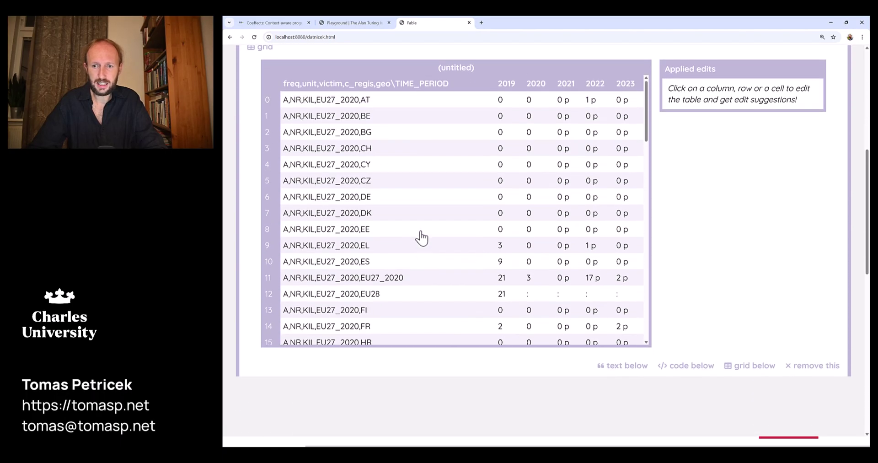
- Remove ' p' from values and replace every ':' with 0 across all columns
{"action": "left_click", "coordinate": [567, 196]}
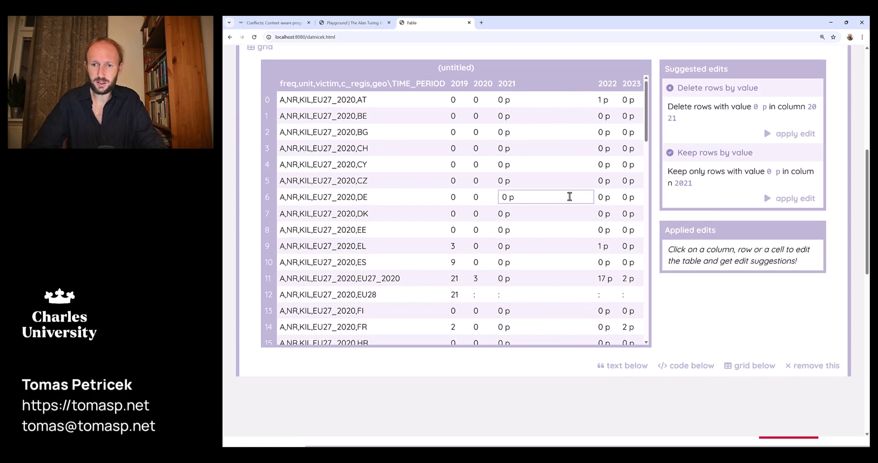
{"action": "key", "text": "BackSpace"}
{"action": "key", "text": "BackSpace"}
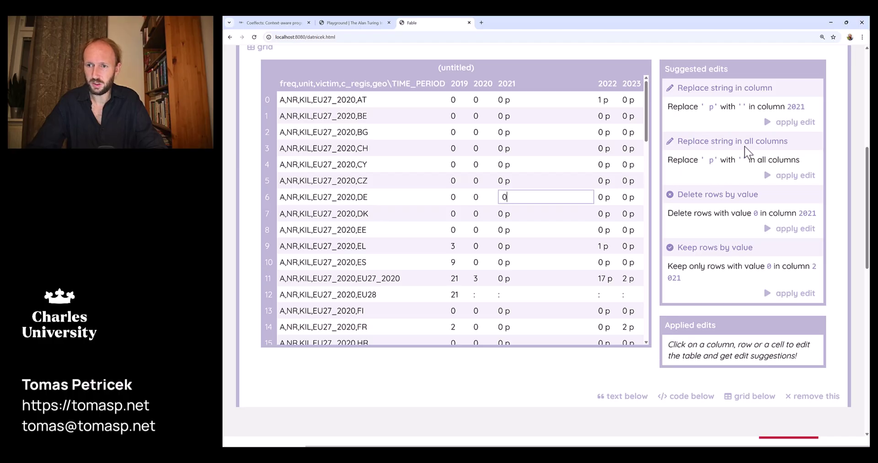
{"action": "left_click", "coordinate": [789, 176]}
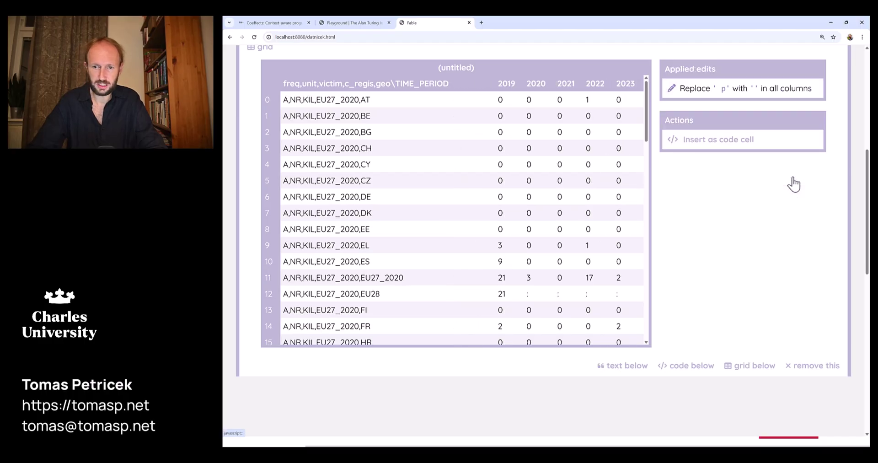
{"action": "left_click", "coordinate": [531, 295]}
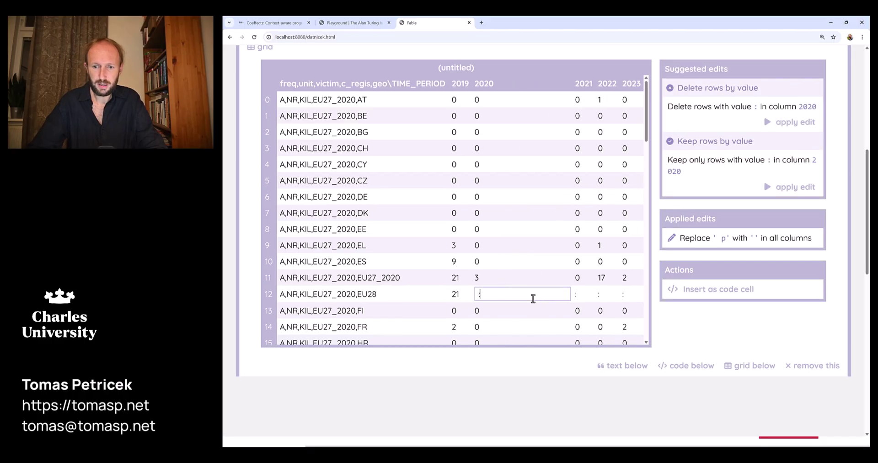
{"action": "type", "text": "0"}
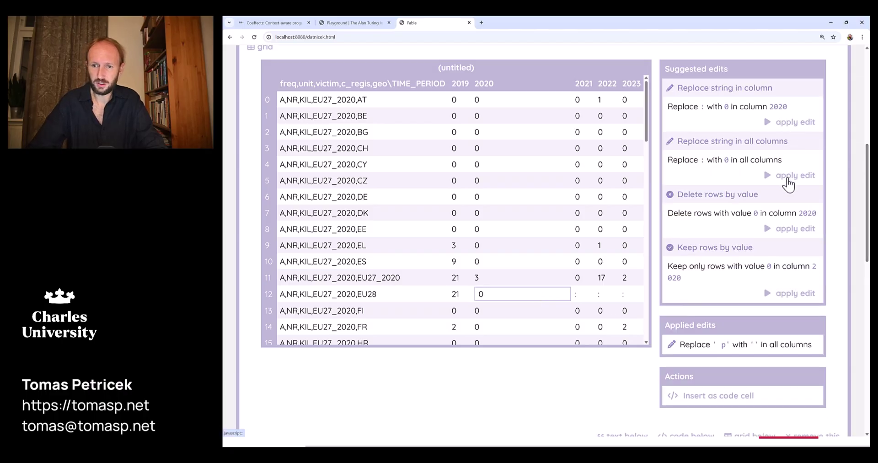
{"action": "left_click", "coordinate": [792, 175]}
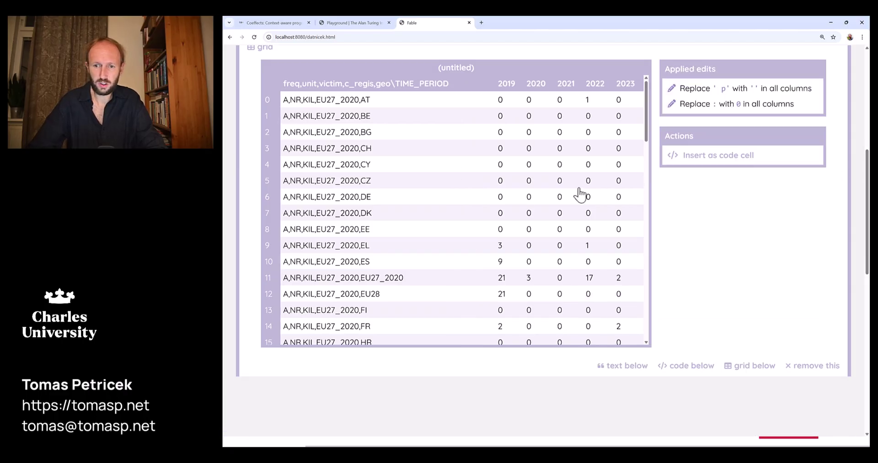
- Rename the first column to freq,unit,victim,c_regis,geo by dropping '\TIME_PERIOD'
{"action": "left_click", "coordinate": [413, 89]}
{"action": "double_click", "coordinate": [394, 84]}
{"action": "key", "text": "BackSpace"}
{"action": "key", "text": "BackSpace"}
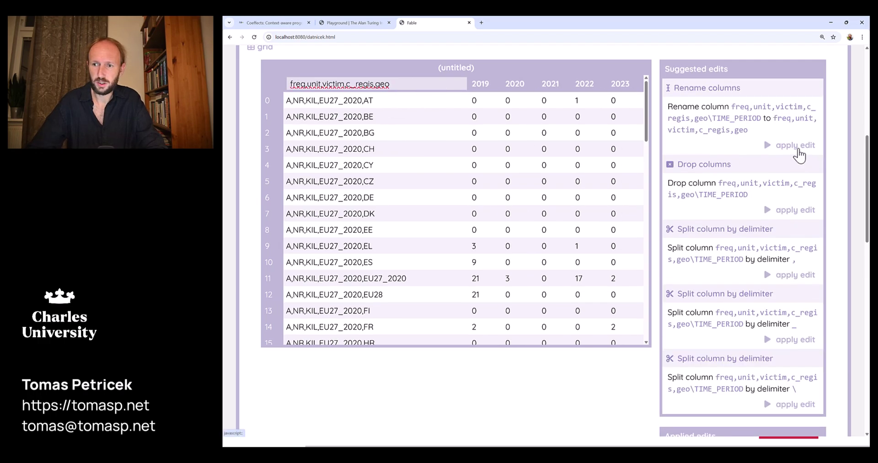
{"action": "left_click", "coordinate": [798, 149]}
- Split the first column at commas into freq, unit, victim, c_regis and geo columns
{"action": "left_click", "coordinate": [386, 88]}
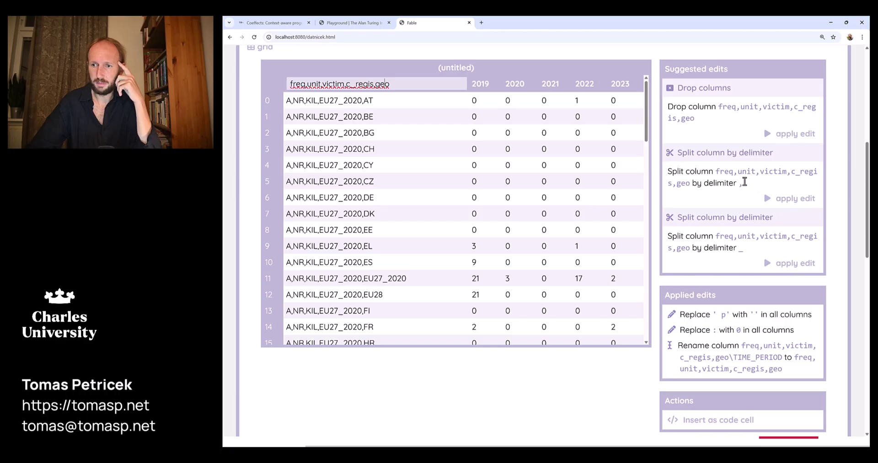
{"action": "left_click", "coordinate": [784, 200]}
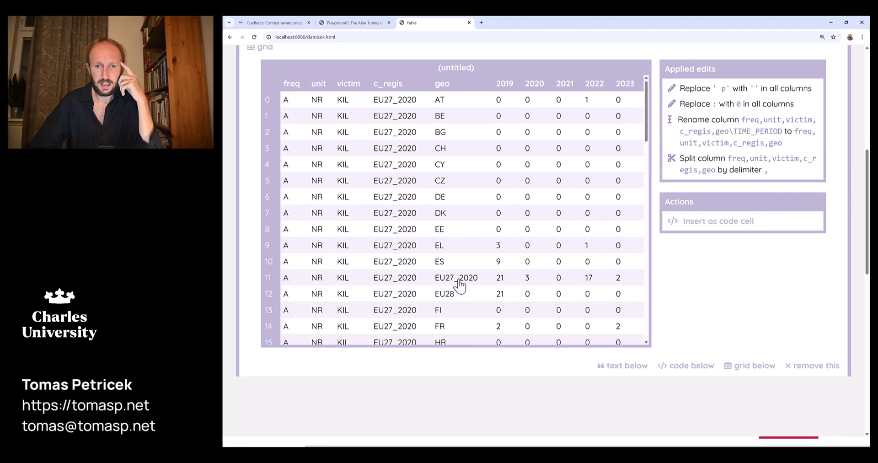
{"action": "scroll", "coordinate": [460, 286], "scroll_direction": "down", "scroll_amount": 12}
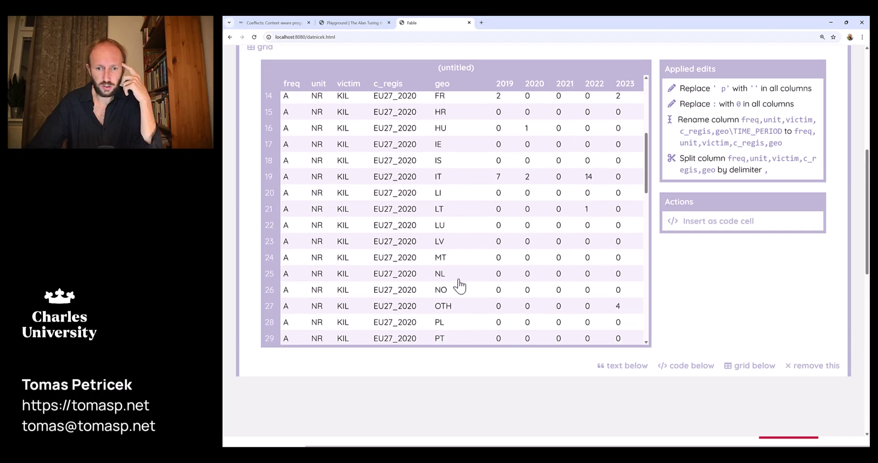
{"action": "scroll", "coordinate": [459, 286], "scroll_direction": "up", "scroll_amount": 1}
{"action": "scroll", "coordinate": [459, 285], "scroll_direction": "up", "scroll_amount": 5}
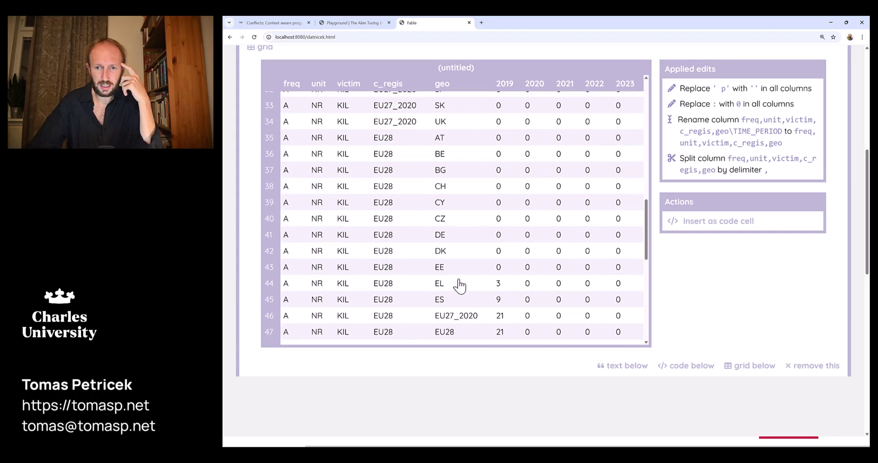
{"action": "scroll", "coordinate": [459, 284], "scroll_direction": "down", "scroll_amount": 2}
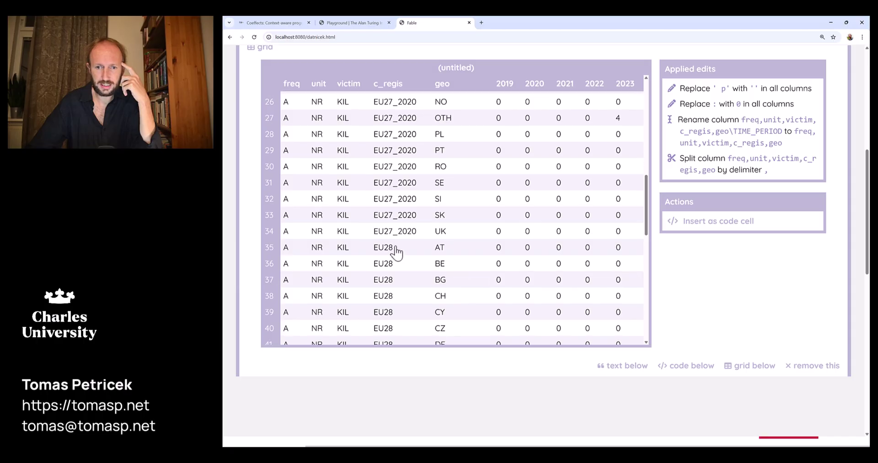
{"action": "left_click", "coordinate": [395, 249]}
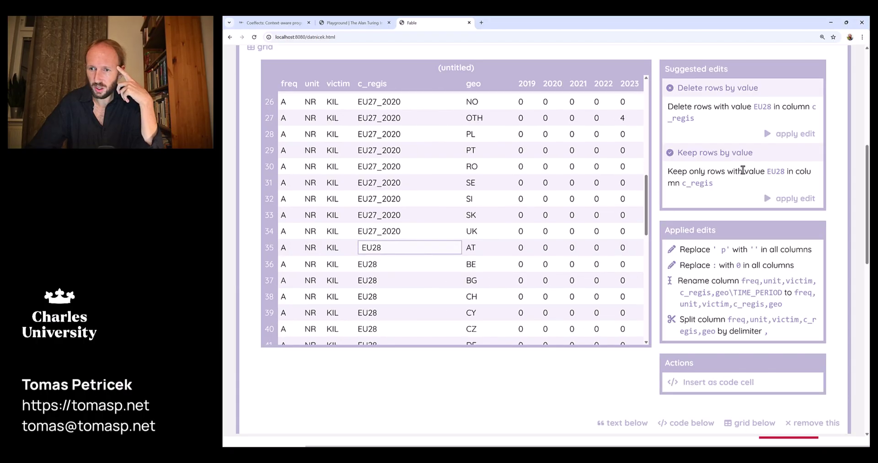
- Delete rows with EU28 in c_regis, then rows with EU27_2020 and EU28 in geo
{"action": "left_click", "coordinate": [798, 134]}
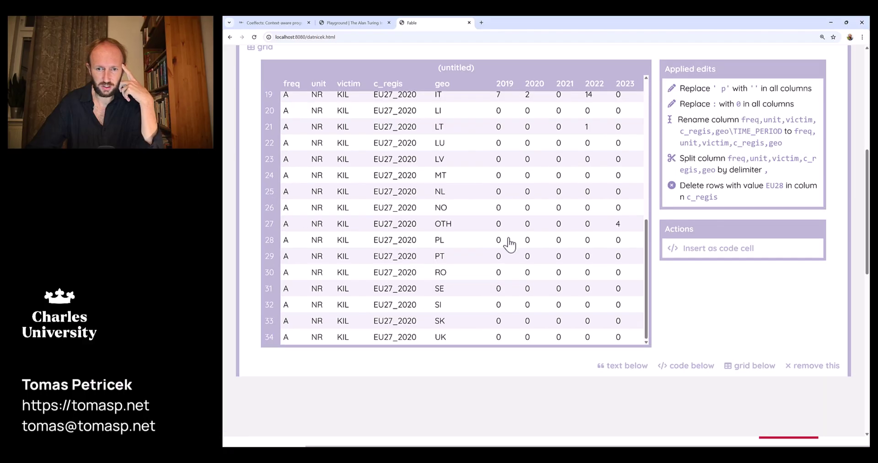
{"action": "scroll", "coordinate": [464, 257], "scroll_direction": "up", "scroll_amount": 5}
{"action": "scroll", "coordinate": [465, 256], "scroll_direction": "up", "scroll_amount": 1}
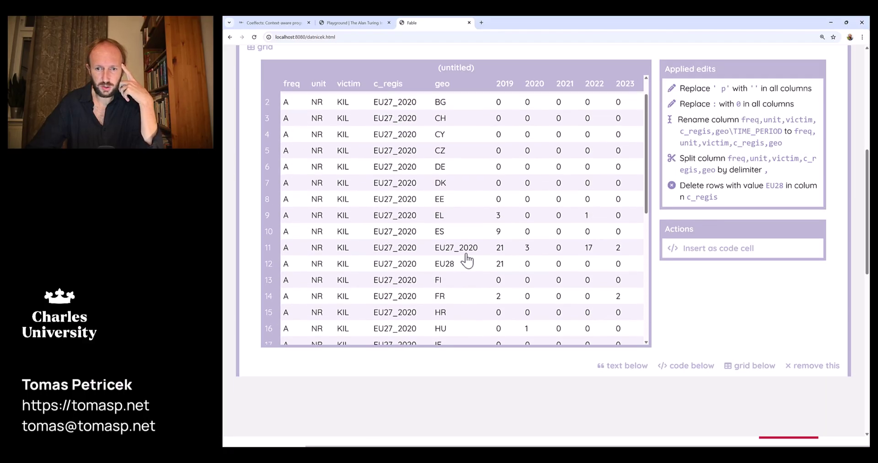
{"action": "left_click", "coordinate": [464, 254]}
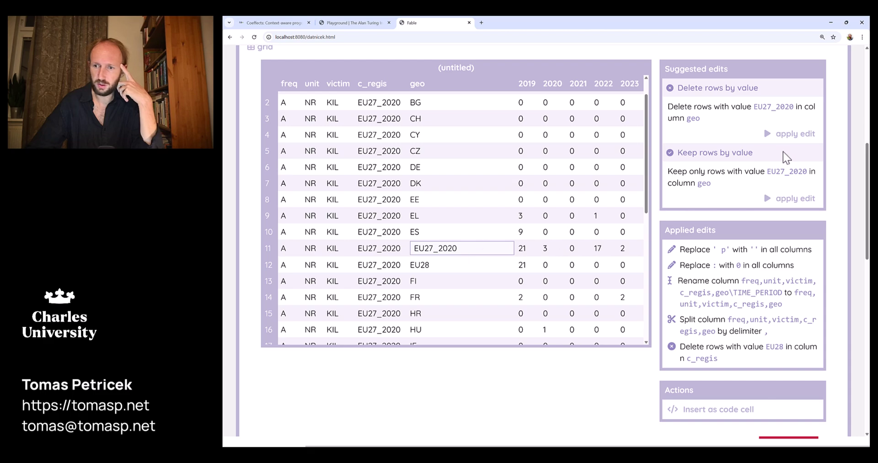
{"action": "left_click", "coordinate": [778, 136]}
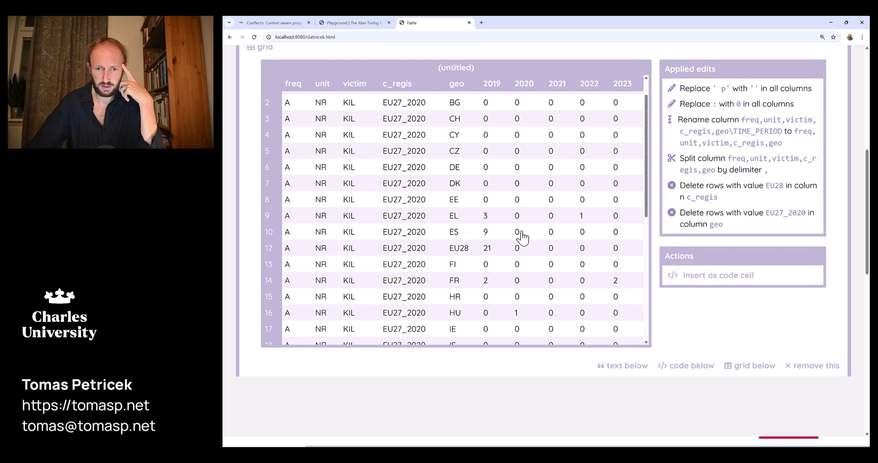
{"action": "left_click", "coordinate": [460, 255]}
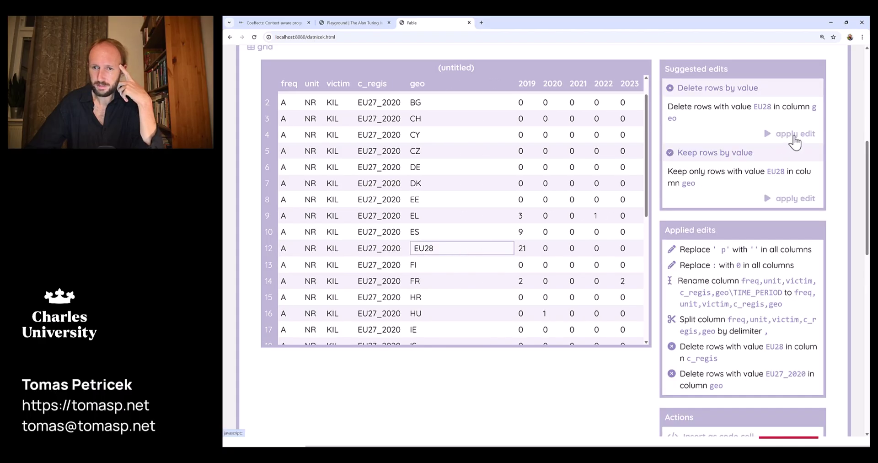
{"action": "left_click", "coordinate": [793, 137]}
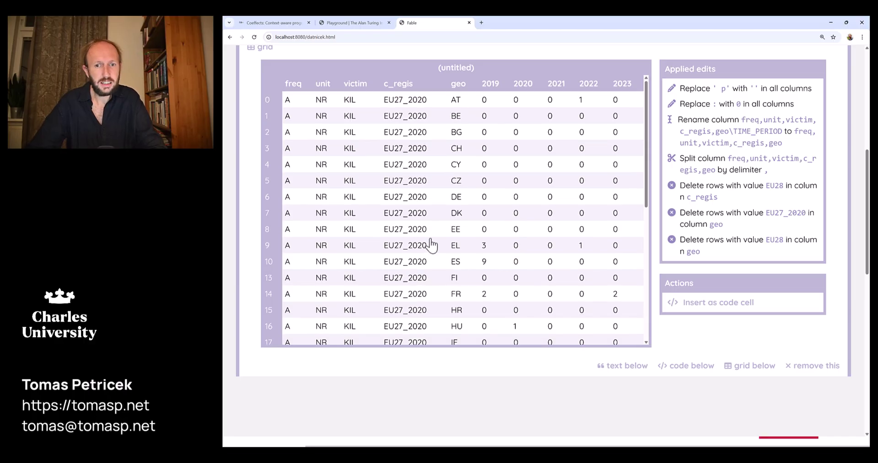
- Insert the grid's edits as a code cell, evaluate it, and name the result clean
{"action": "left_click", "coordinate": [716, 306]}
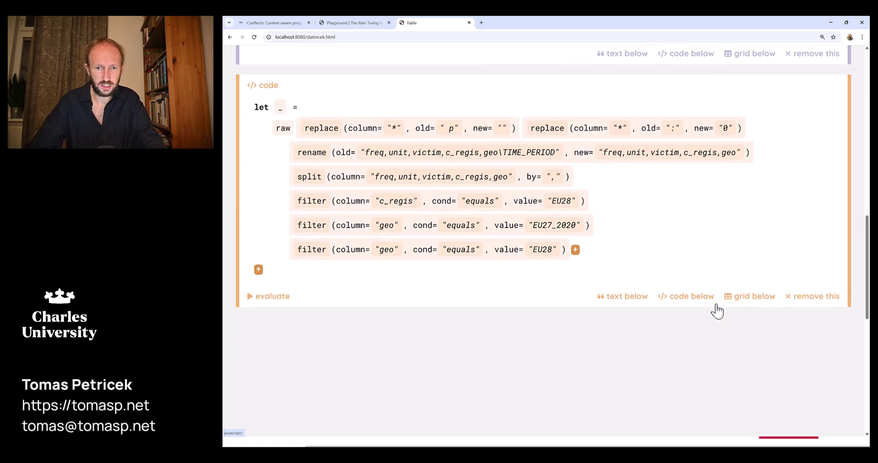
{"action": "scroll", "coordinate": [687, 327], "scroll_direction": "up", "scroll_amount": 2}
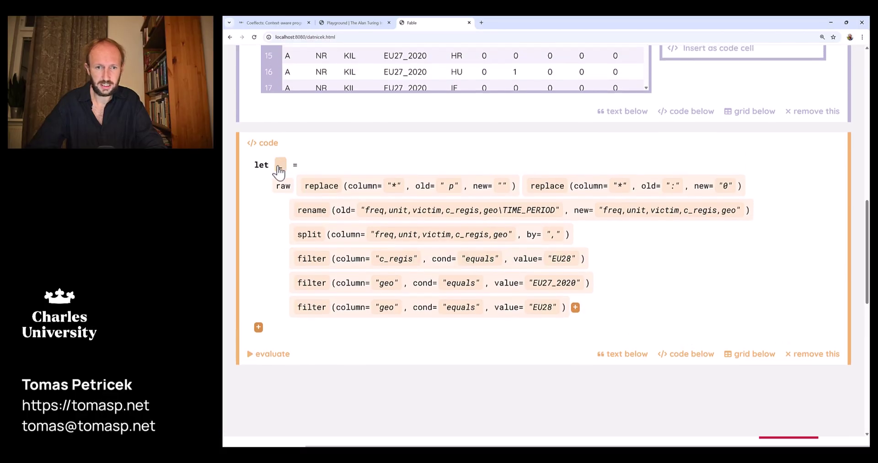
{"action": "left_click", "coordinate": [273, 353]}
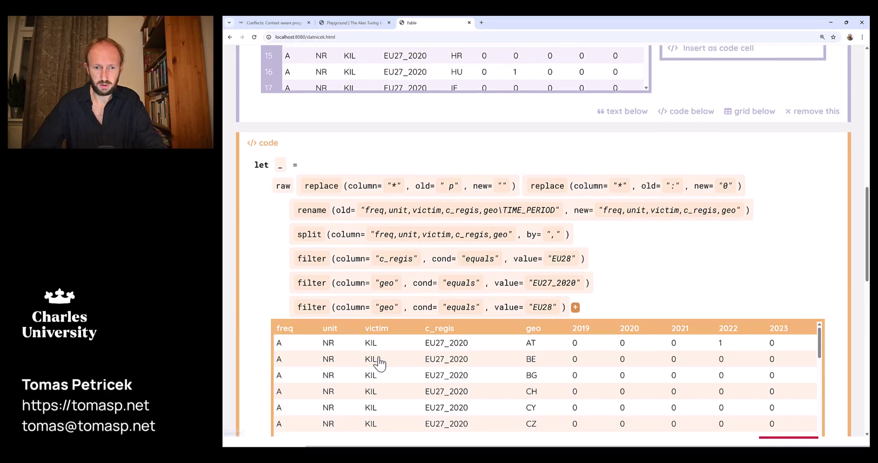
{"action": "scroll", "coordinate": [380, 363], "scroll_direction": "down", "scroll_amount": 1}
{"action": "left_click", "coordinate": [280, 165]}
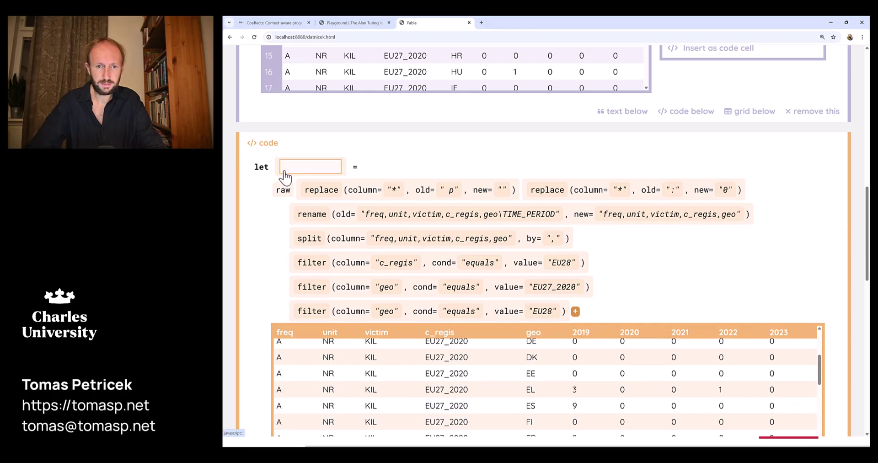
{"action": "type", "text": "clean"}
{"action": "key", "text": "Return"}
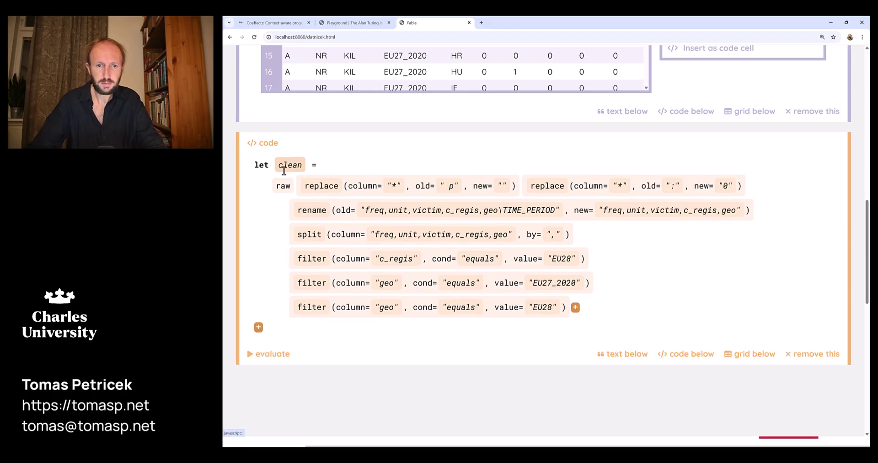
- Add and evaluate clean.sum() to get yearly totals: 2019 21, 2020 3, 2021 0, 2022 17, 2023 6
{"action": "left_click", "coordinate": [271, 231]}
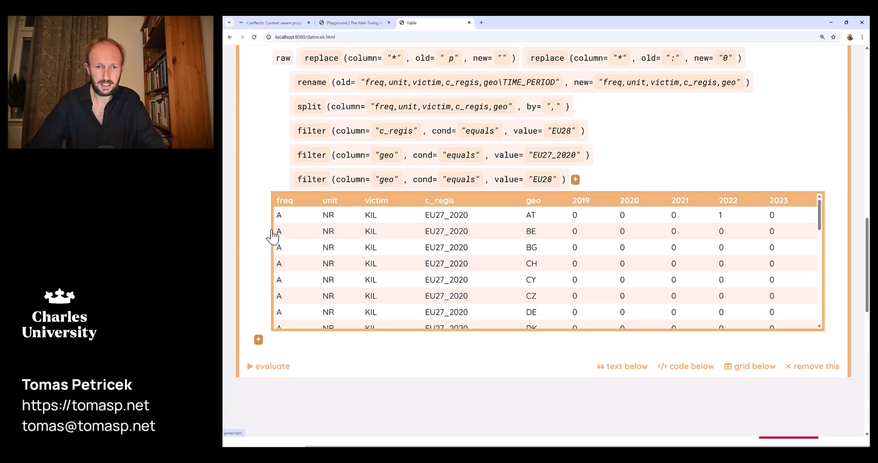
{"action": "scroll", "coordinate": [270, 235], "scroll_direction": "down", "scroll_amount": 1}
{"action": "left_click", "coordinate": [258, 303]}
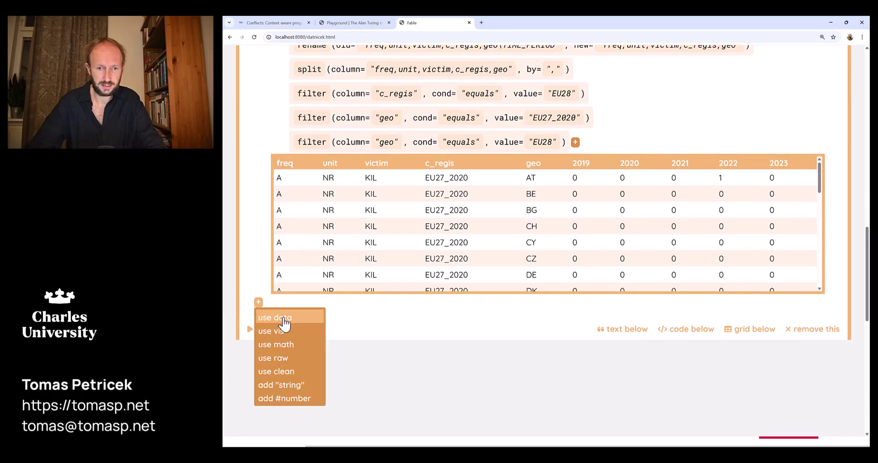
{"action": "left_click", "coordinate": [292, 372]}
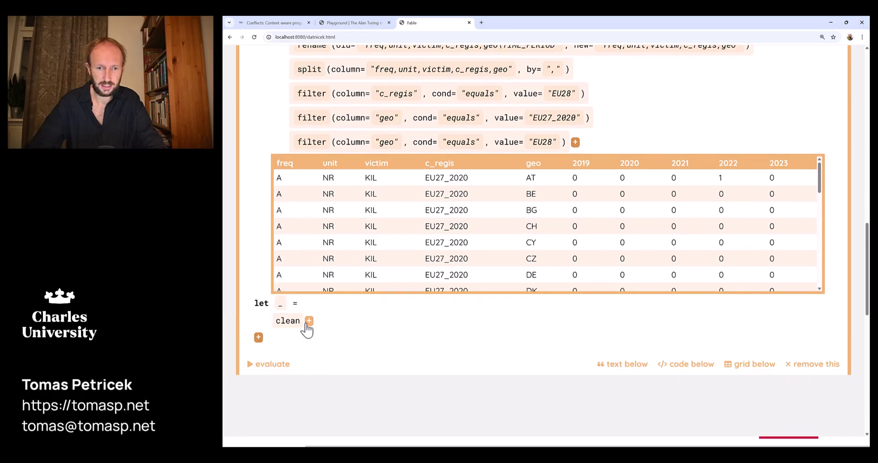
{"action": "left_click", "coordinate": [308, 322]}
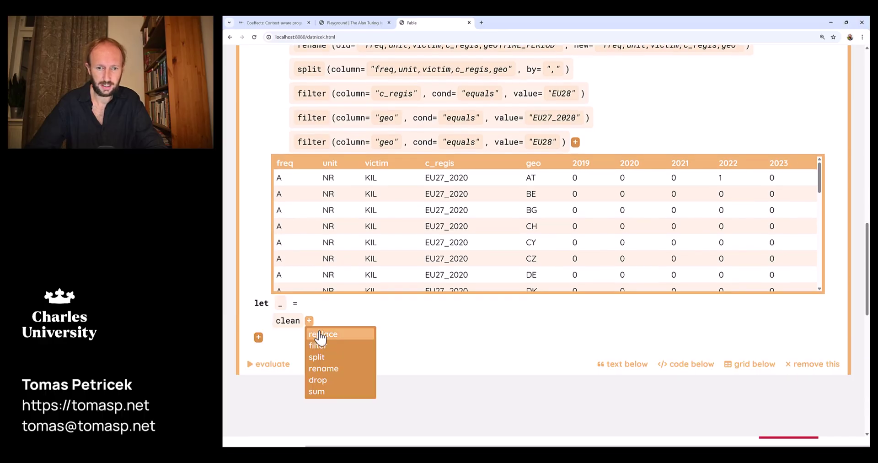
{"action": "left_click", "coordinate": [332, 392]}
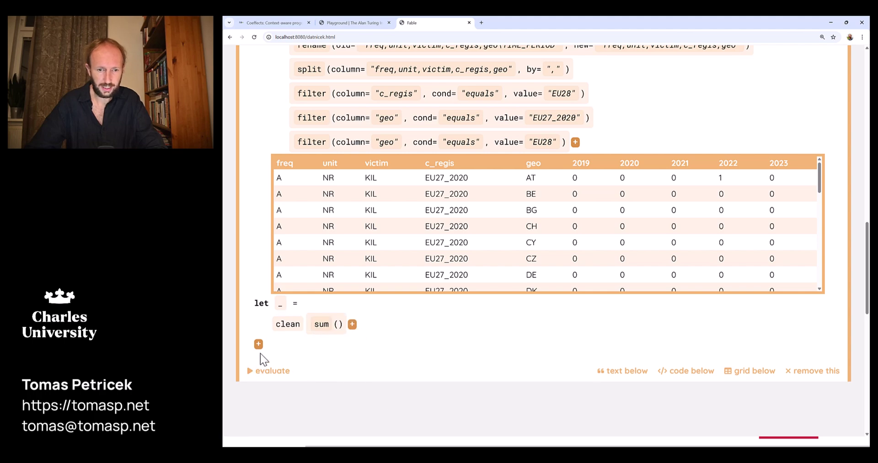
{"action": "left_click", "coordinate": [272, 371]}
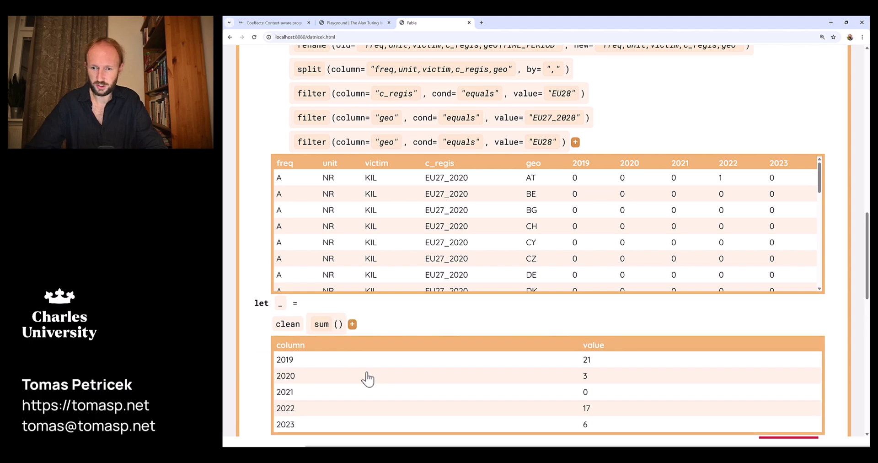